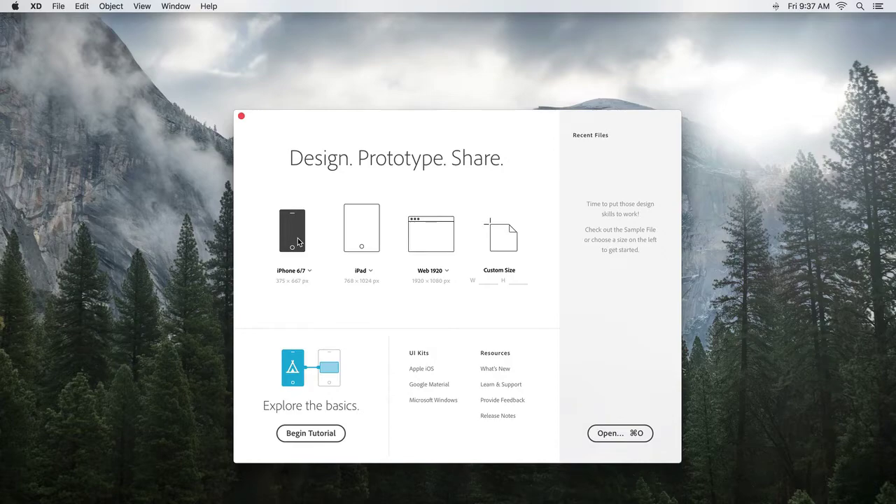
# Step: Create a new document from the iPhone 6/7 preset with one artboard
pyautogui.click(297, 239)
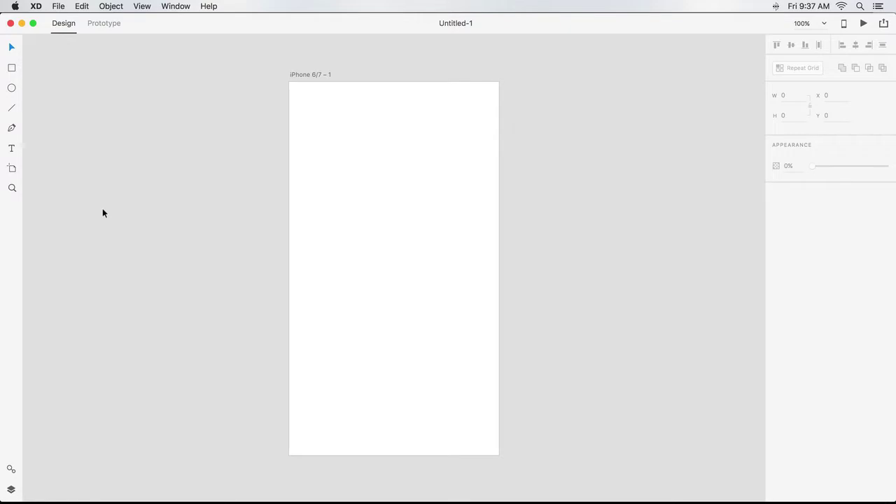
# Step: Add three more iPhone 6/7 artboards to the right, giving four artboards
pyautogui.click(11, 168)
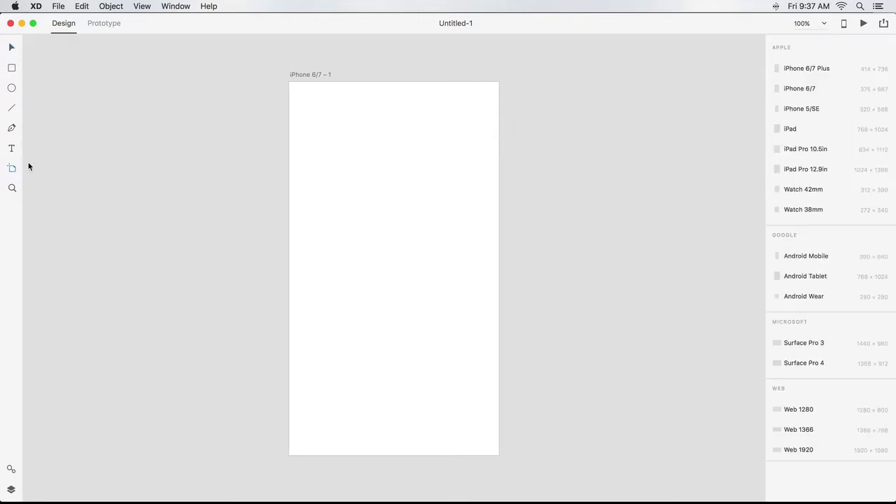
pyautogui.click(532, 82)
pyautogui.click(532, 82)
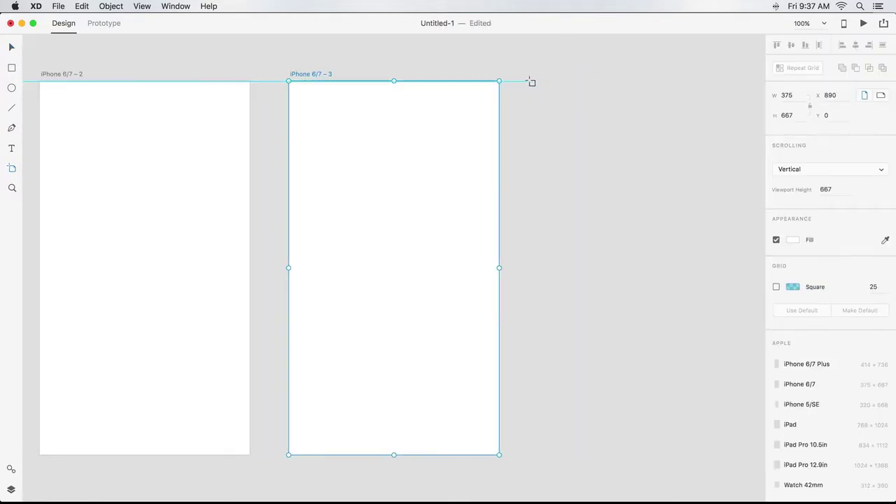
pyautogui.click(531, 81)
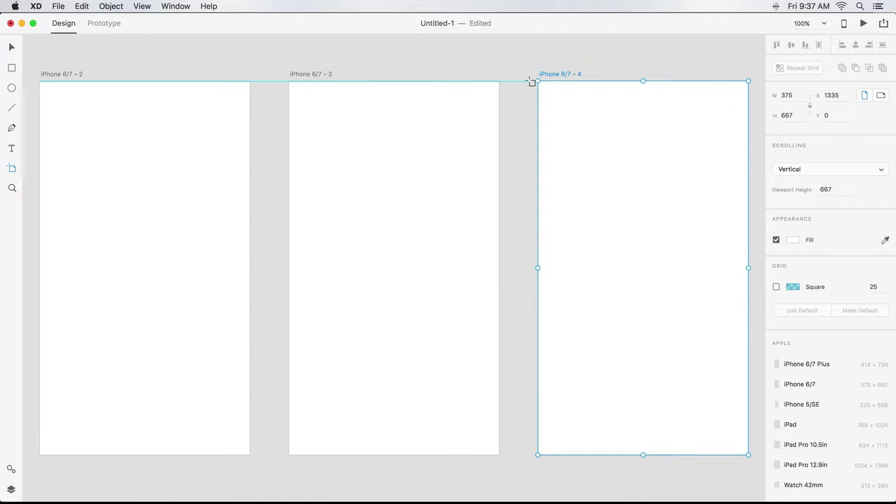
# Step: Name the first two artboards 'Sign Up Mobile' and 'Homepage Mobile'
pyautogui.press('super+0')
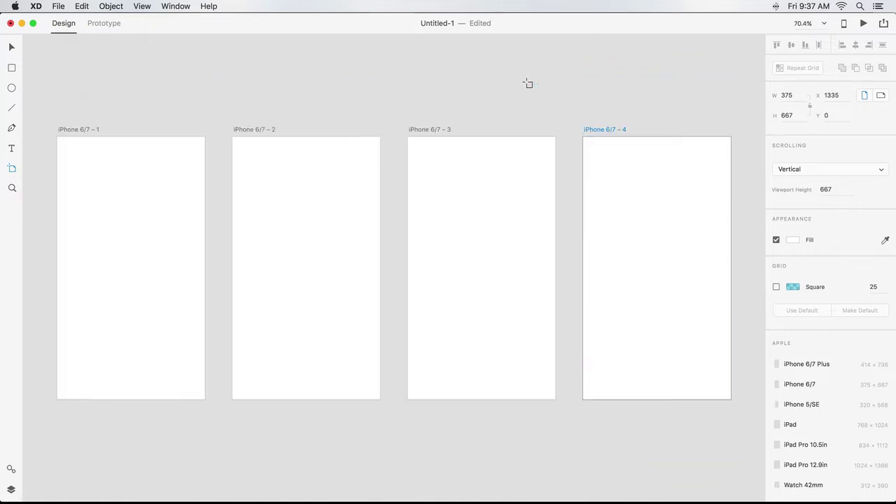
pyautogui.doubleClick(64, 130)
pyautogui.write('Sign Up Mobile')
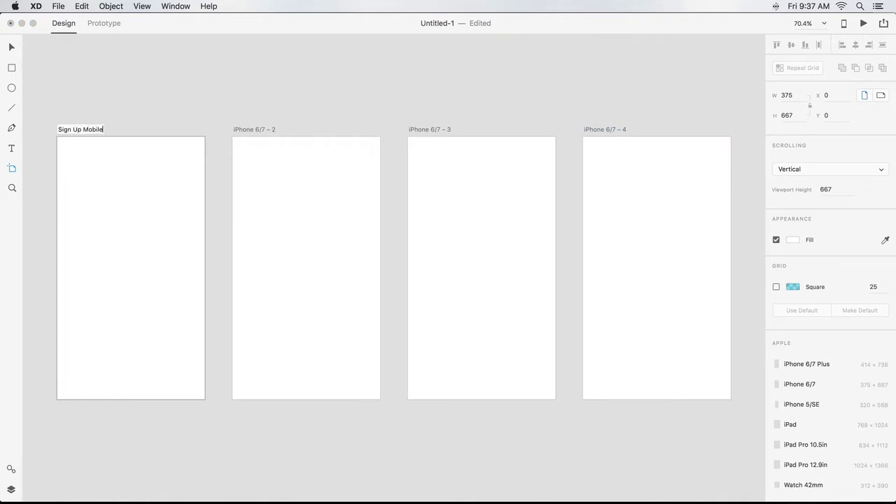
pyautogui.press('Return')
pyautogui.click(11, 490)
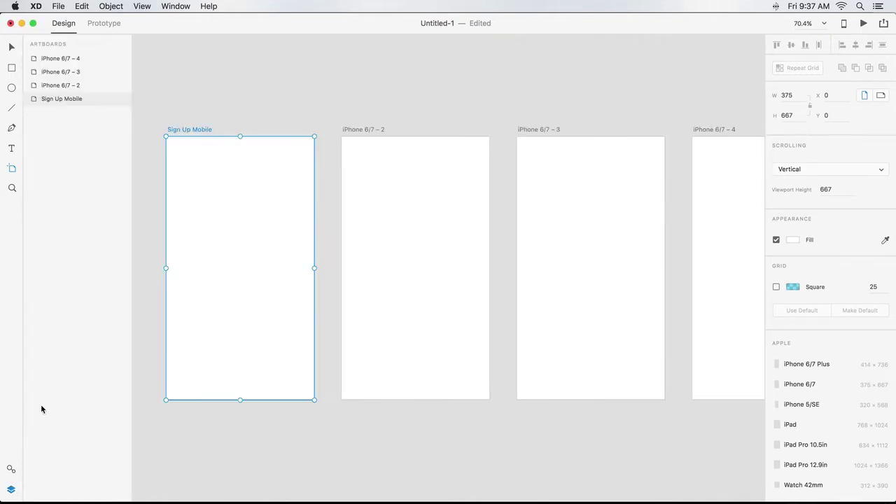
pyautogui.doubleClick(50, 85)
pyautogui.write('Homepage Mobile')
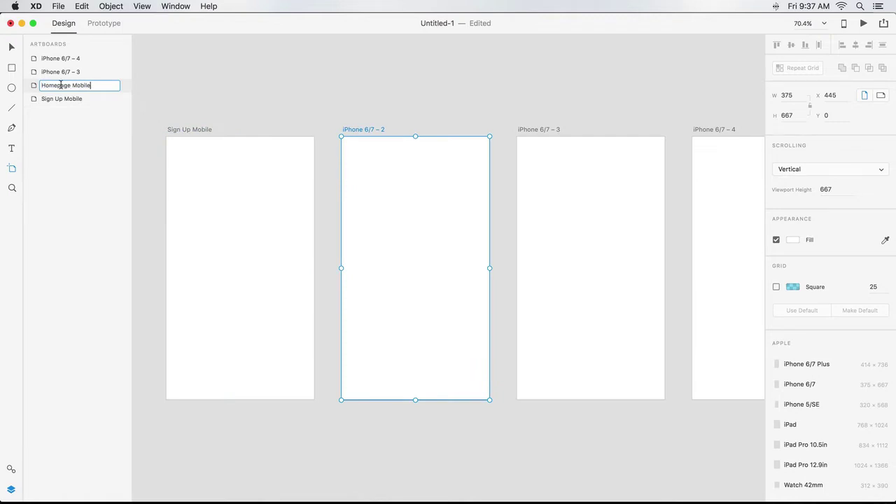
# Step: Name the third and fourth artboards 'Search Mobile' and 'Search Results Mobile'
pyautogui.doubleClick(123, 100)
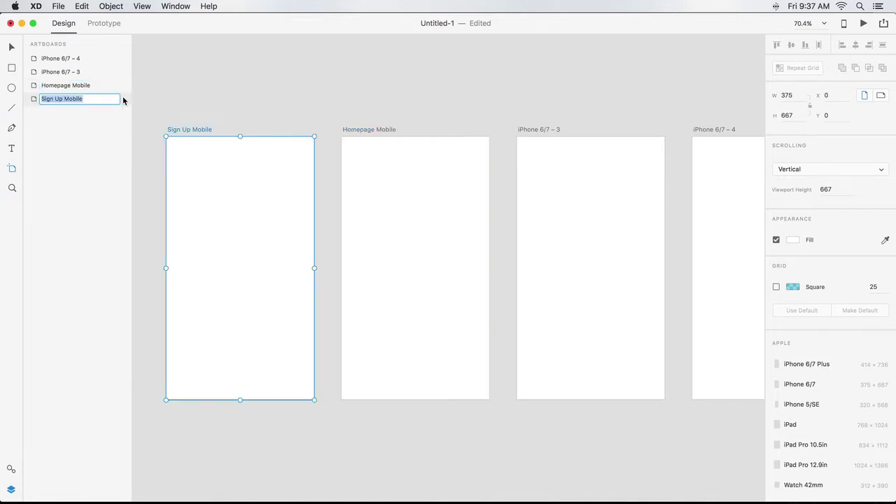
pyautogui.doubleClick(123, 85)
pyautogui.doubleClick(121, 72)
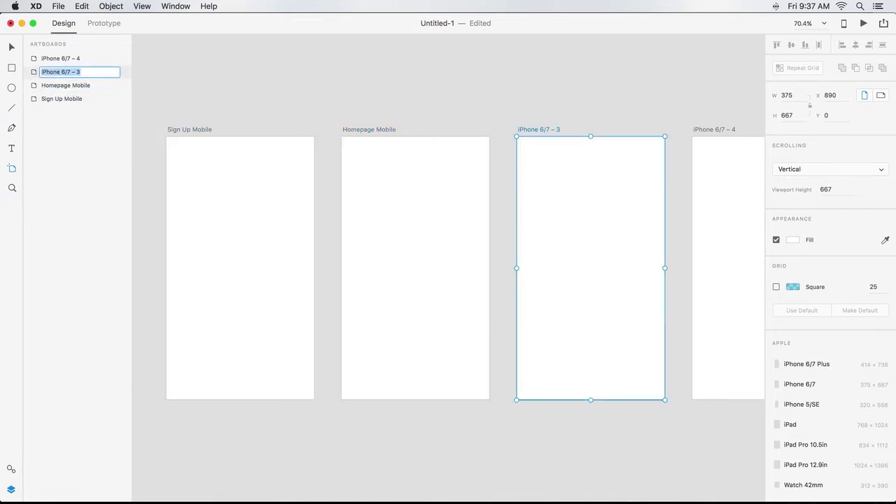
pyautogui.write('Search Mobile')
pyautogui.doubleClick(120, 59)
pyautogui.write('Search Results Mo')
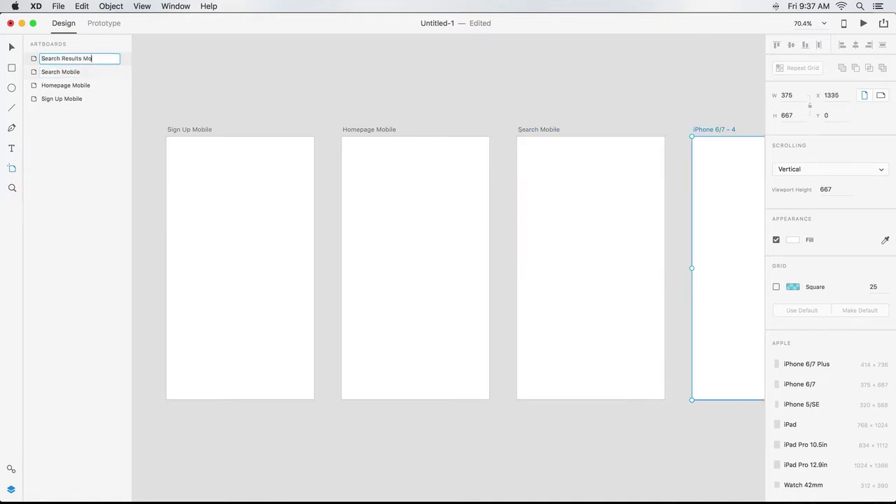
pyautogui.write('bile')
pyautogui.press('Return')
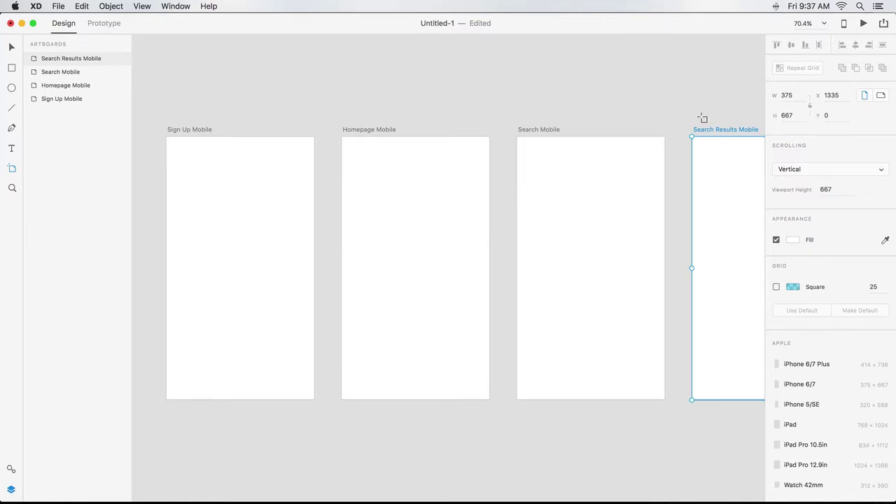
# Step: Stretch Homepage Mobile and Search Results Mobile to about 1853 px tall
pyautogui.scroll(-5, 702, 118)
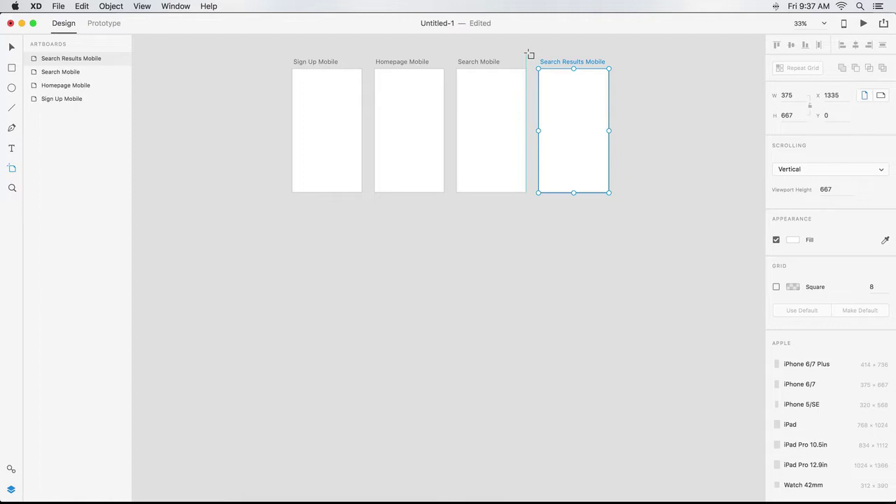
pyautogui.keyDown('shift'); pyautogui.click(410, 63); pyautogui.keyUp('shift')
pyautogui.moveTo(491, 192); pyautogui.dragTo(512, 412)
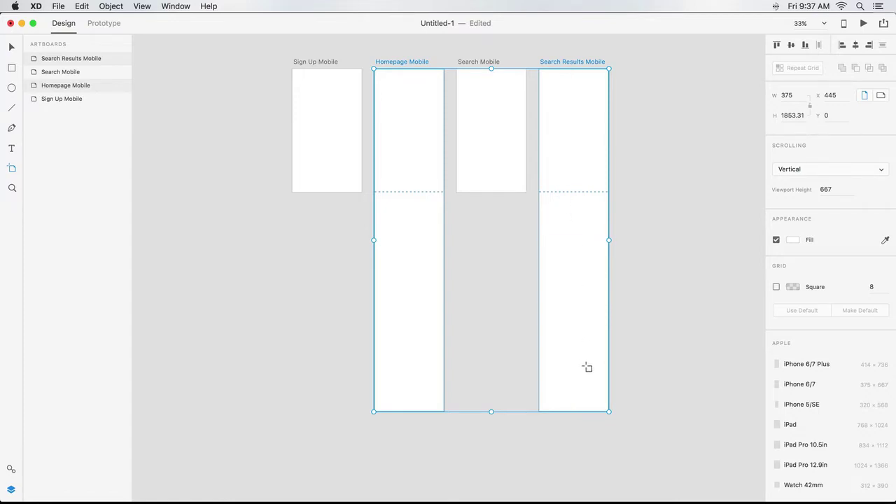
# Step: Keep vertical scrolling and draw a 375×664 rectangle over the top of Homepage Mobile
pyautogui.click(882, 171)
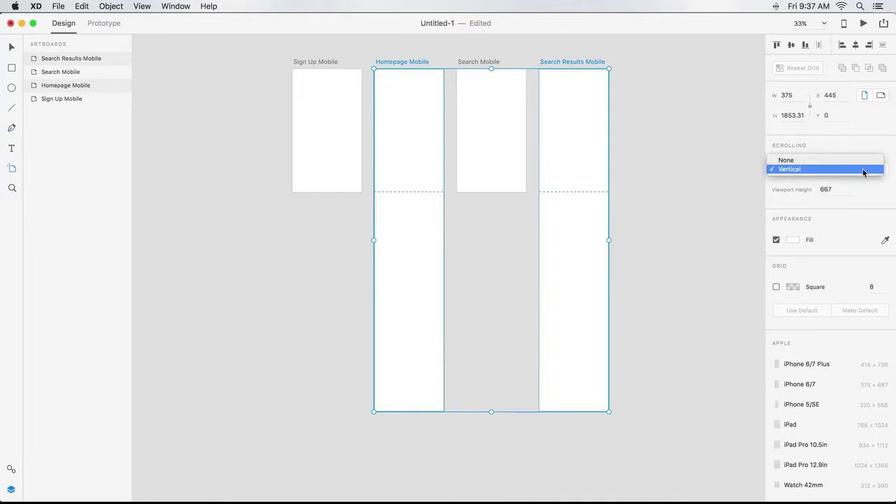
pyautogui.click(863, 169)
pyautogui.click(12, 68)
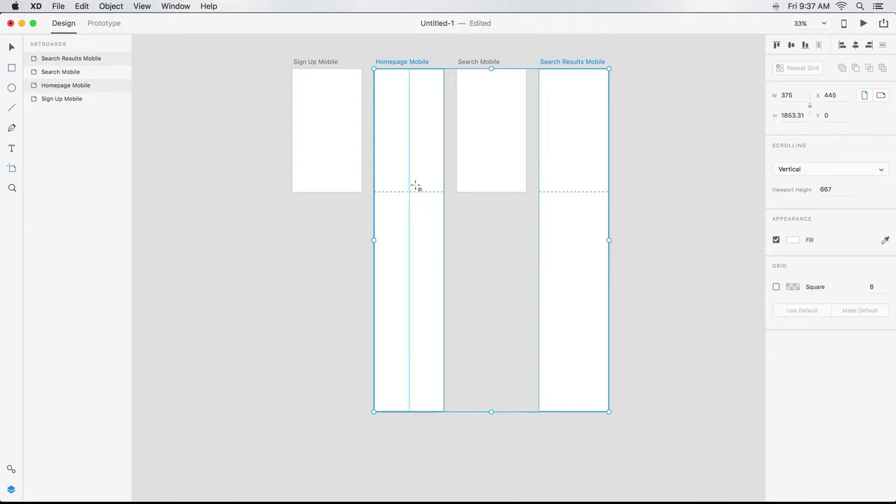
pyautogui.moveTo(445, 193); pyautogui.dragTo(376, 70)
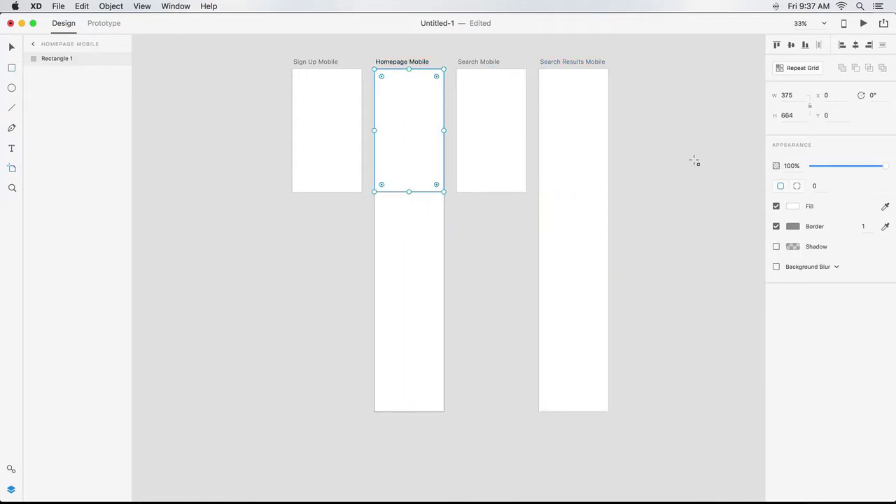
# Step: Give the rectangle a white-to-grey gradient fill and check it in Preview
pyautogui.click(792, 206)
pyautogui.click(695, 130)
pyautogui.click(689, 138)
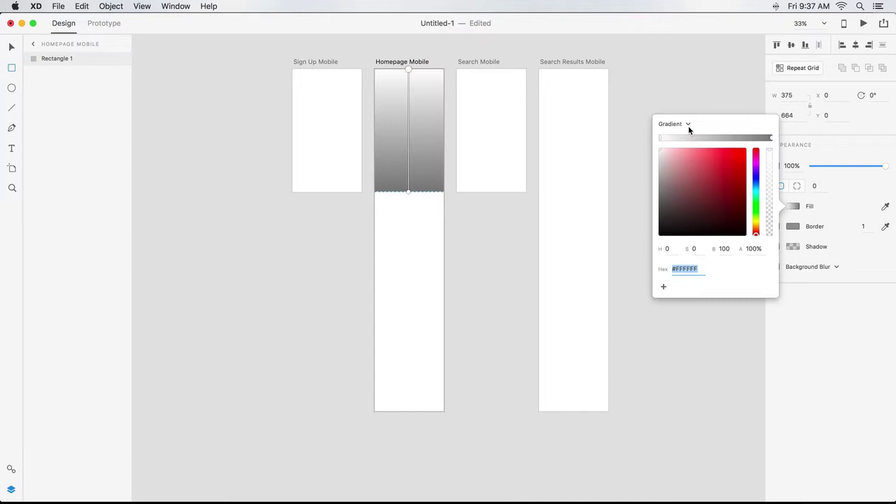
pyautogui.click(791, 289)
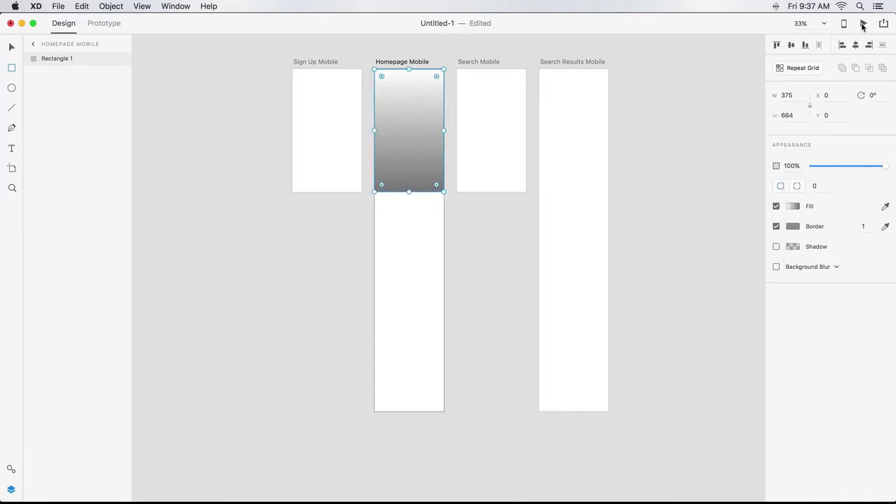
pyautogui.click(863, 23)
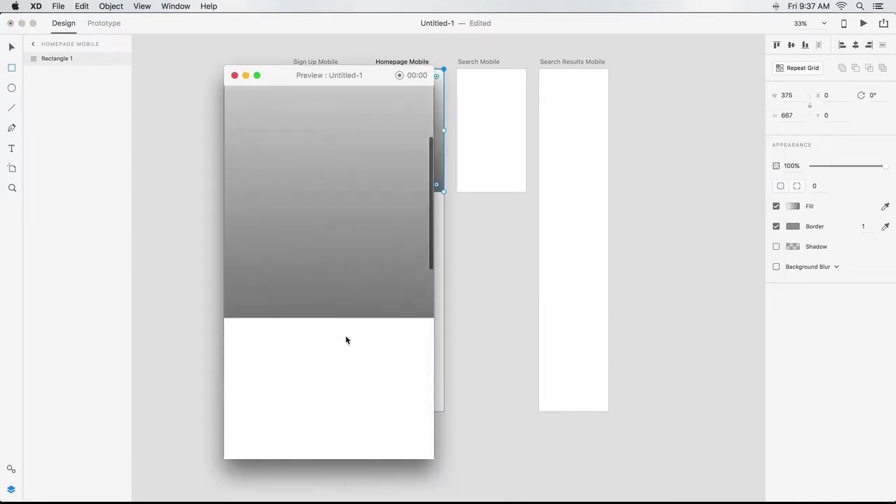
pyautogui.click(235, 76)
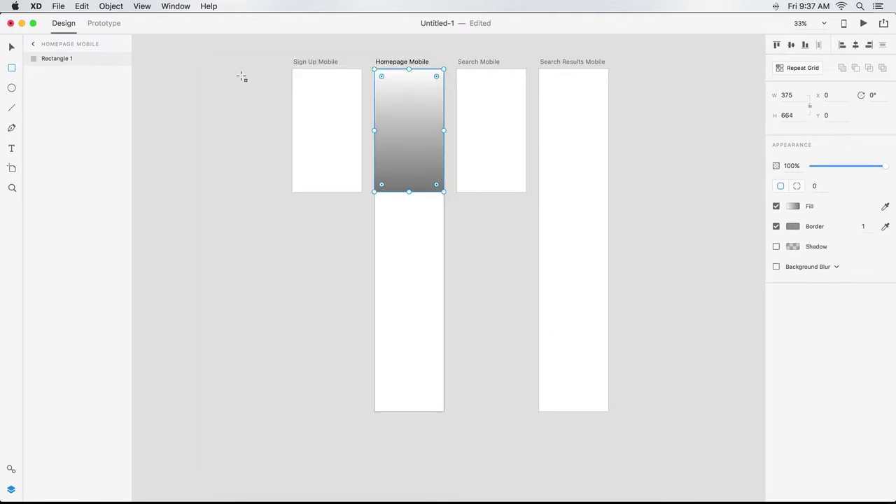
# Step: Set the Sign Up Mobile artboard's background fill to hex #ECECEC
pyautogui.click(311, 63)
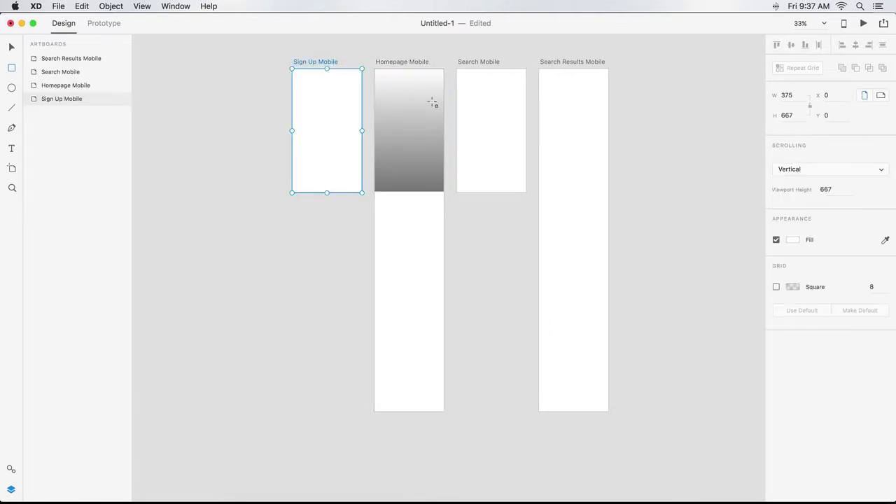
pyautogui.click(791, 240)
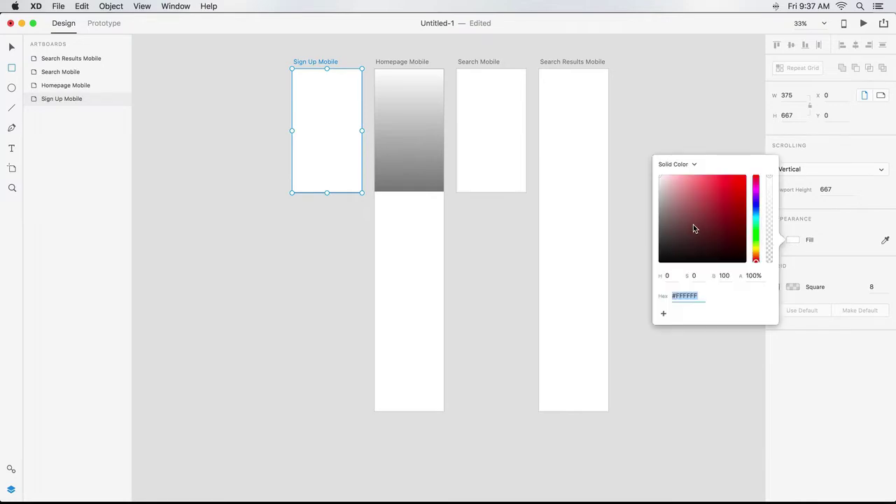
pyautogui.moveTo(660, 224); pyautogui.dragTo(653, 205)
pyautogui.moveTo(673, 296); pyautogui.dragTo(712, 296)
pyautogui.write('#e')
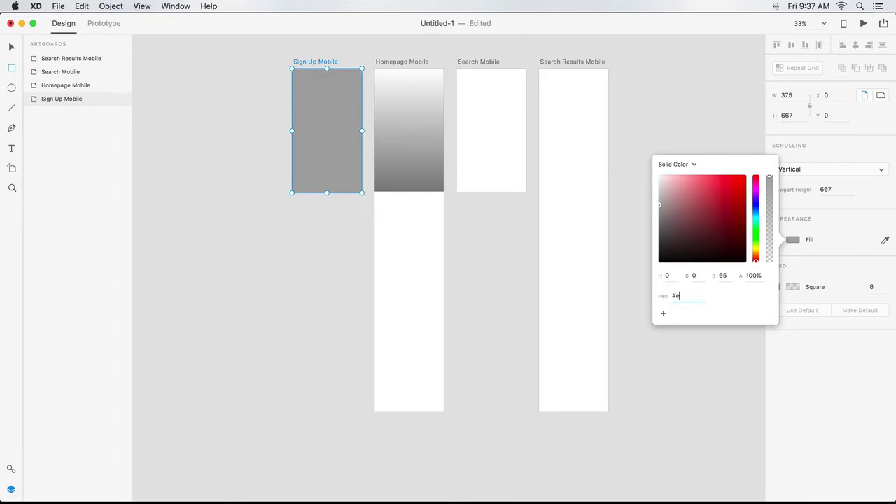
pyautogui.write('cecec')
pyautogui.press('Return')
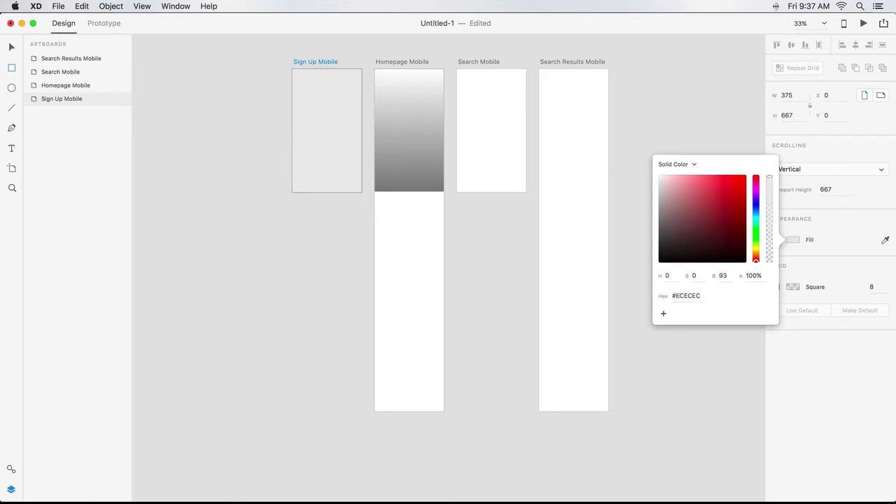
# Step: Give Sign Up Mobile a 25 px square grid in #46B5DE and make it the default
pyautogui.click(812, 258)
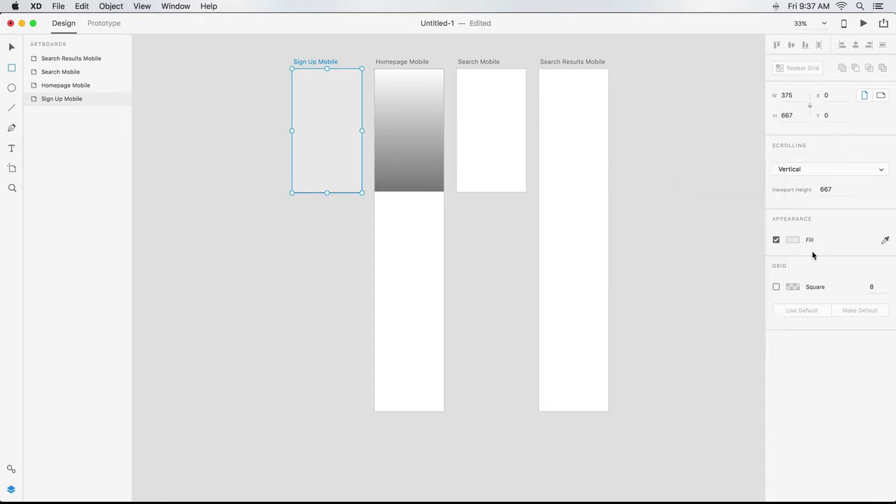
pyautogui.click(776, 287)
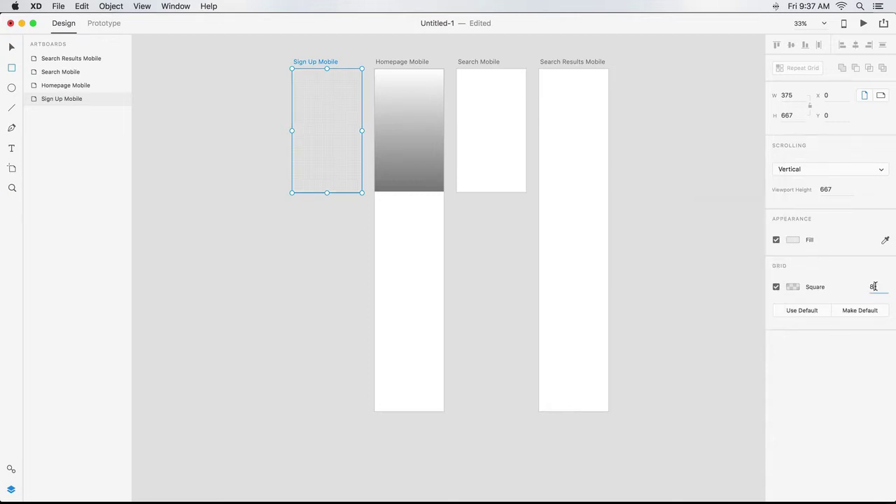
pyautogui.press('BackSpace')
pyautogui.write('25')
pyautogui.press('Return')
pyautogui.click(792, 287)
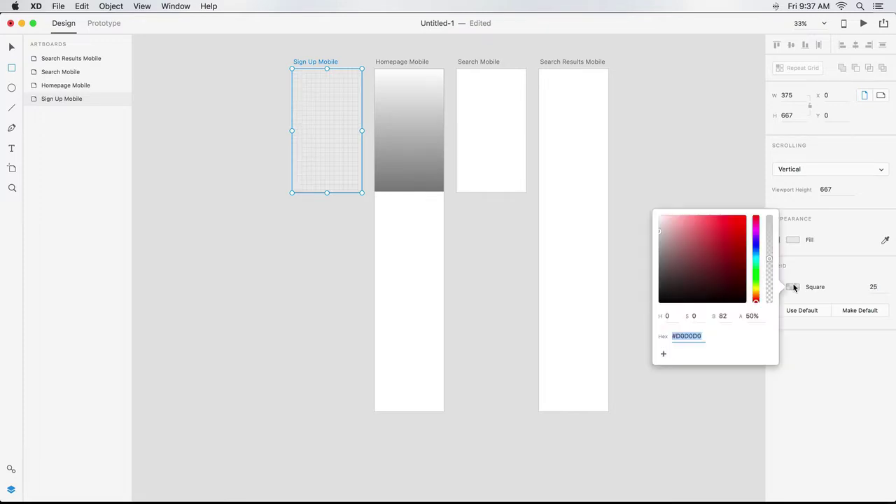
pyautogui.write('#46B5DE')
pyautogui.press('Return')
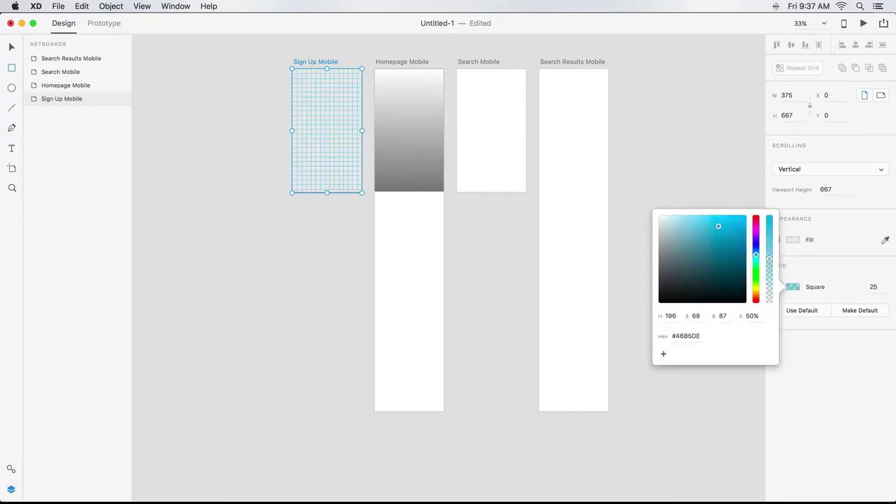
pyautogui.click(846, 312)
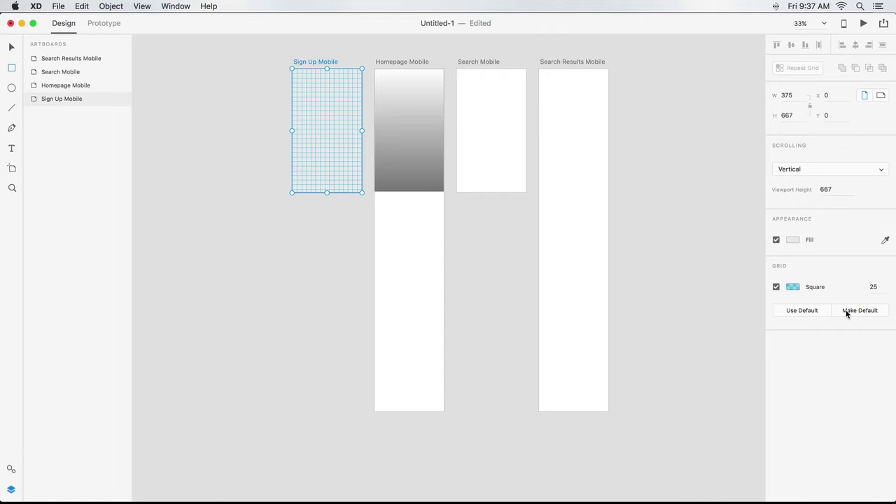
# Step: Apply the default blue 25 px grid to Search Results Mobile
pyautogui.click(585, 62)
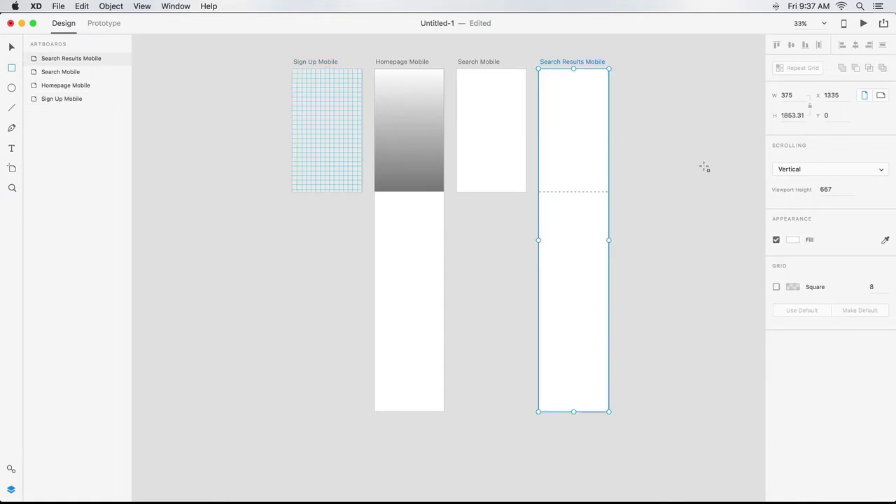
pyautogui.click(776, 287)
pyautogui.click(783, 312)
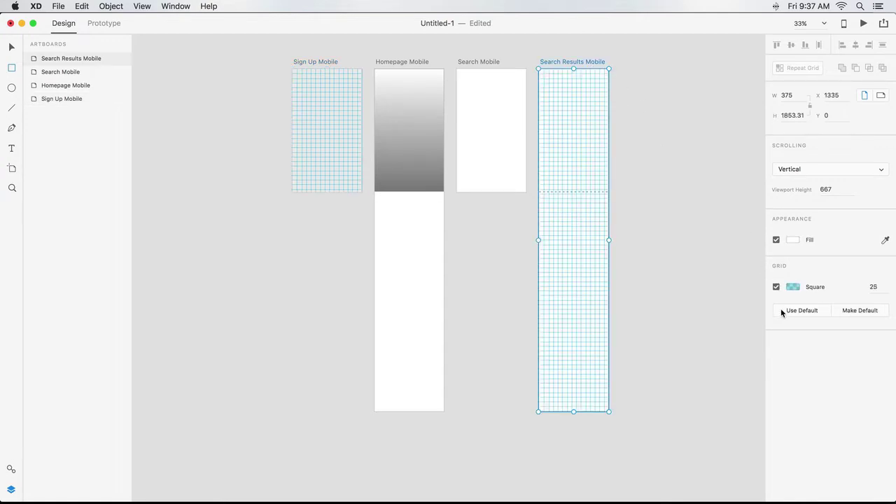
pyautogui.press('super+equal')
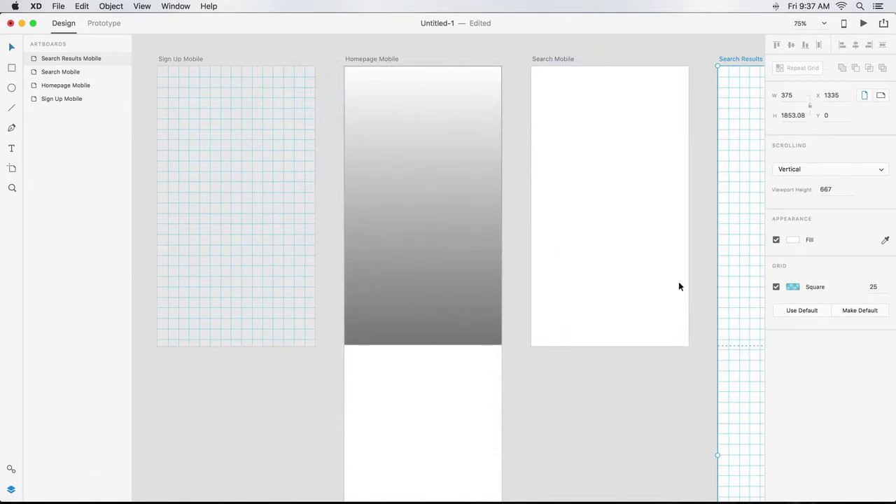
# Step: Add a centred 'Ginchy' title at font size 60 near the top of Sign Up Mobile
pyautogui.click(11, 150)
pyautogui.moveTo(189, 99); pyautogui.dragTo(284, 126)
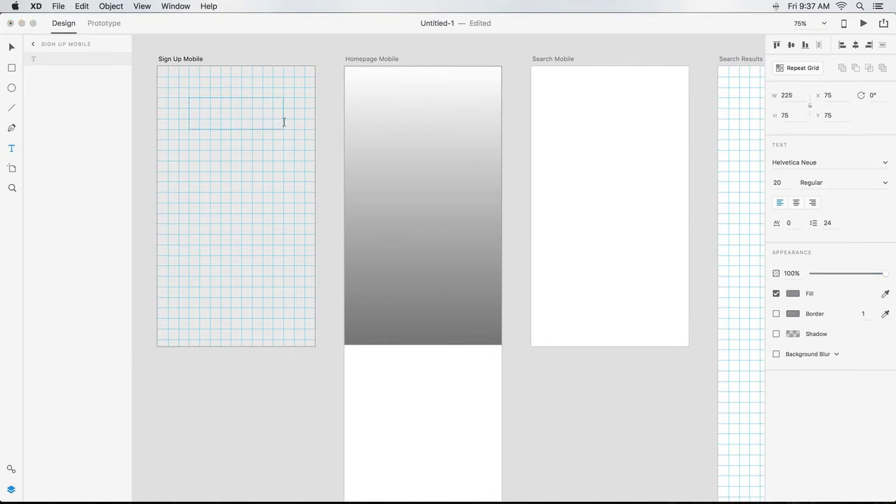
pyautogui.write('Ginchy')
pyautogui.press('super+a')
pyautogui.click(776, 182)
pyautogui.write('60')
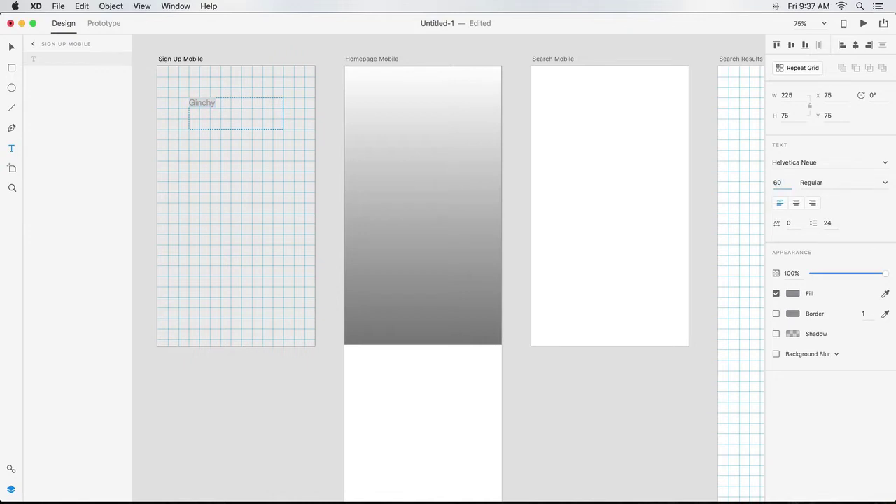
pyautogui.press('Return')
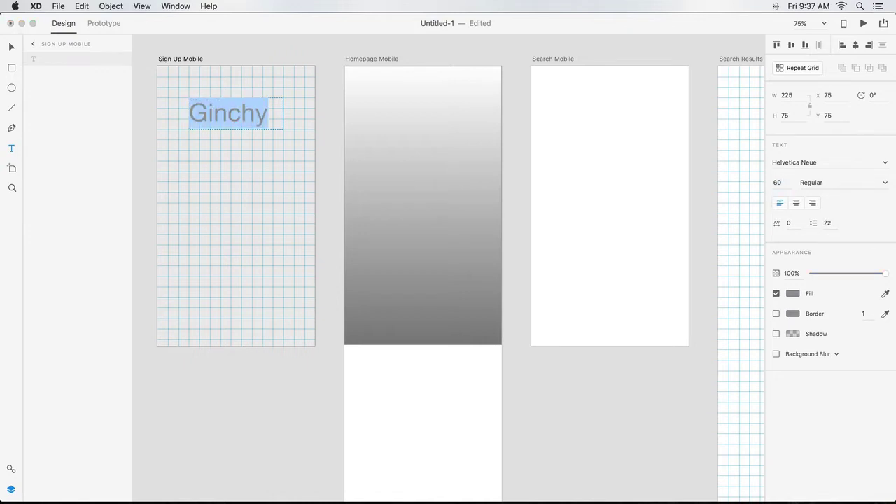
pyautogui.click(795, 203)
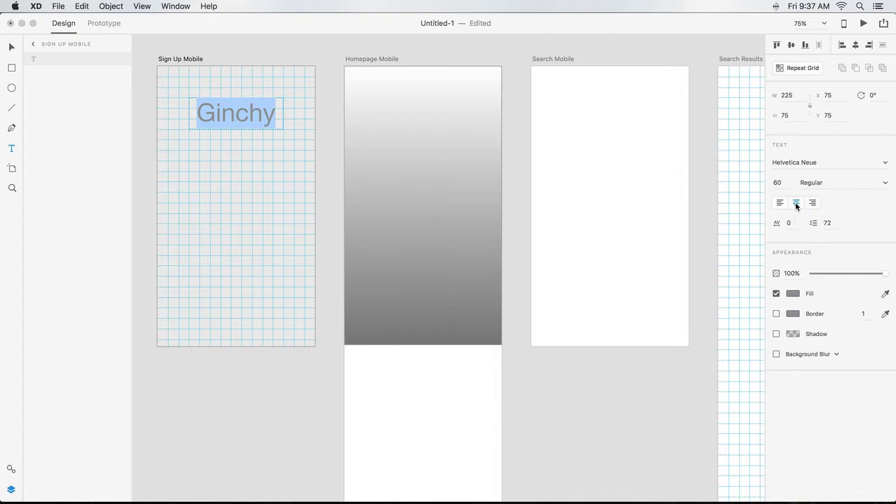
pyautogui.press('Escape')
# Step: Add 'Social Sign In' text and a 200×75 button rectangle below the title
pyautogui.click(224, 142)
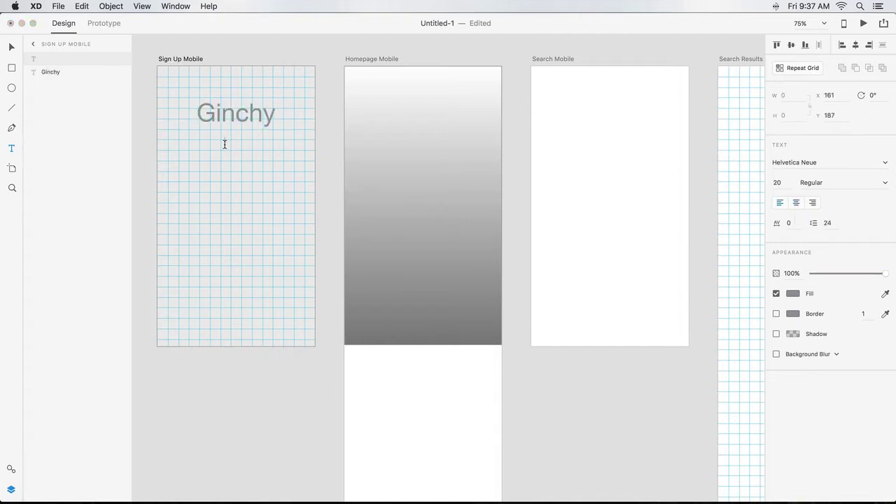
pyautogui.write('Social Sign In')
pyautogui.press('Escape')
pyautogui.press('r')
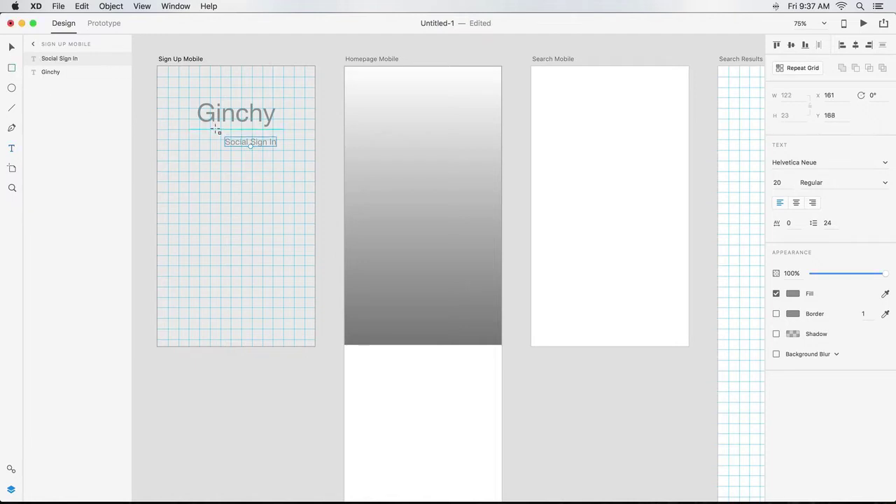
pyautogui.moveTo(210, 130); pyautogui.dragTo(293, 160)
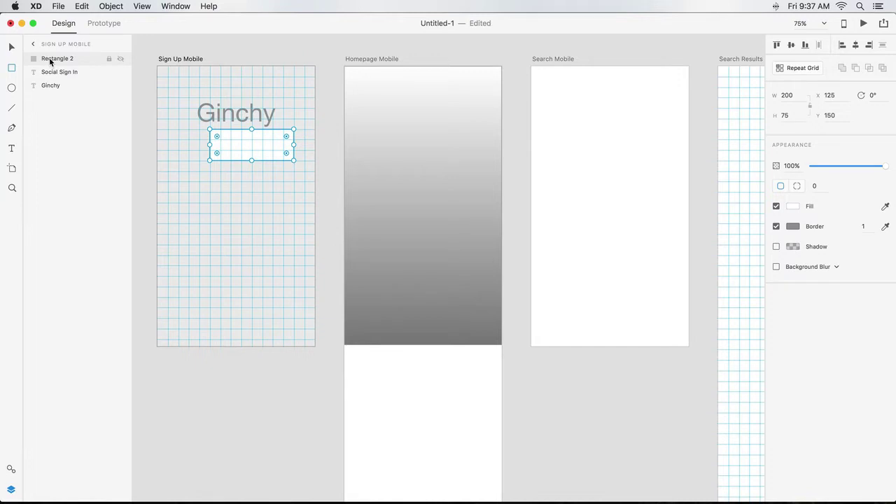
# Step: Put the rectangle behind Social Sign In, centre them together, and move the pair to x 87.5, y 200
pyautogui.moveTo(49, 59); pyautogui.dragTo(48, 80)
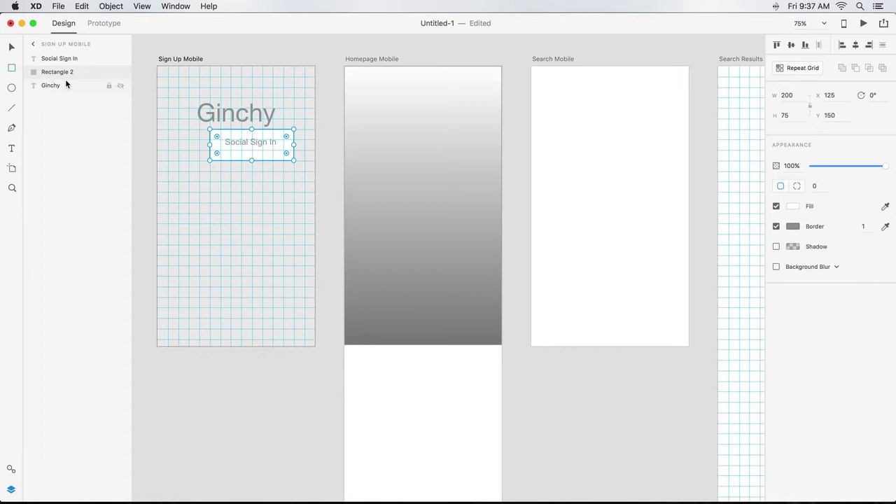
pyautogui.click(11, 47)
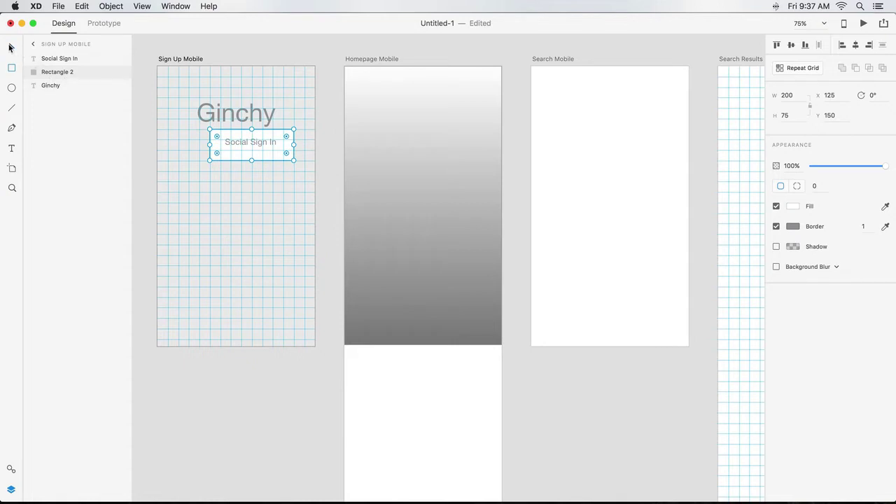
pyautogui.keyDown('shift'); pyautogui.click(240, 145); pyautogui.keyUp('shift')
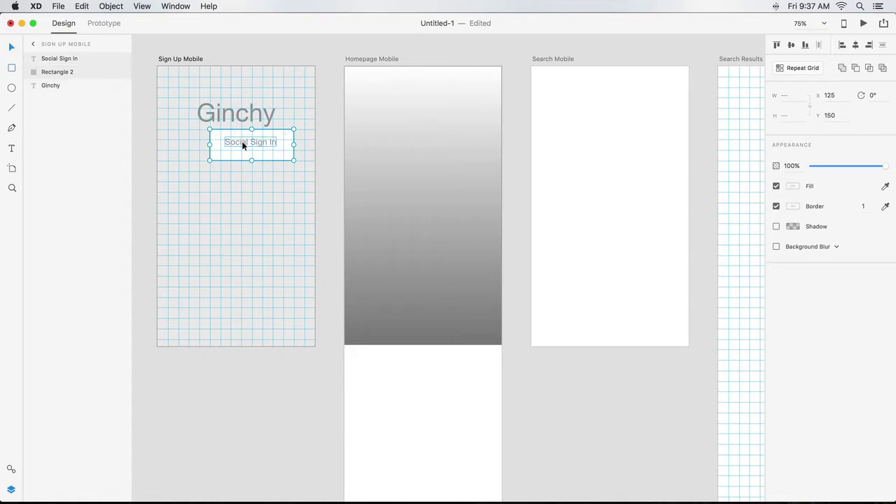
pyautogui.click(791, 44)
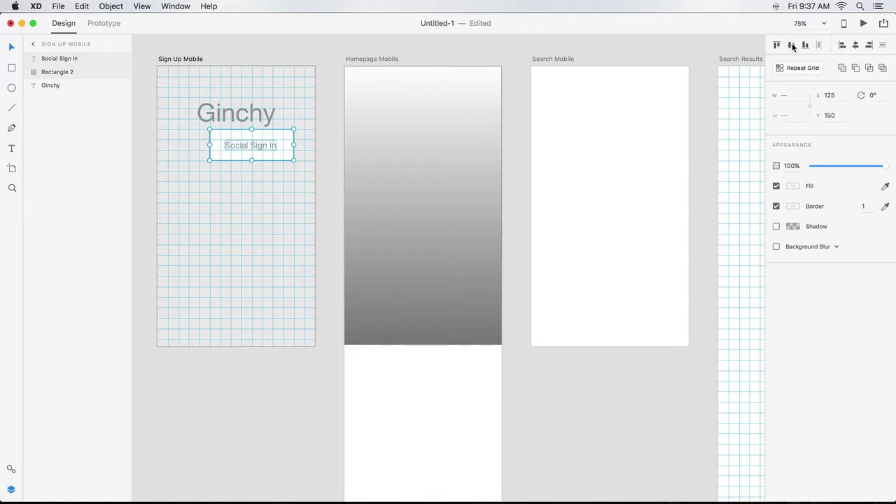
pyautogui.click(856, 46)
pyautogui.moveTo(290, 140); pyautogui.dragTo(273, 157)
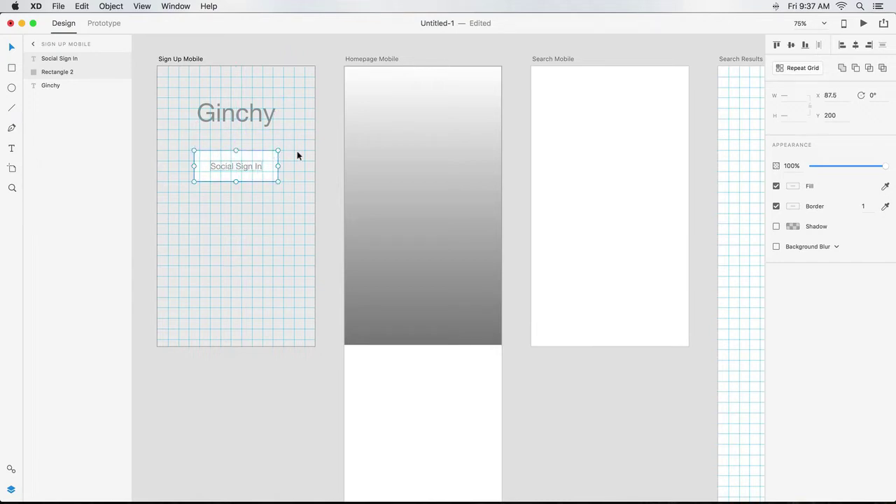
# Step: Repeat the Social Sign In button into one column of three rows spaced 37 px apart
pyautogui.click(800, 67)
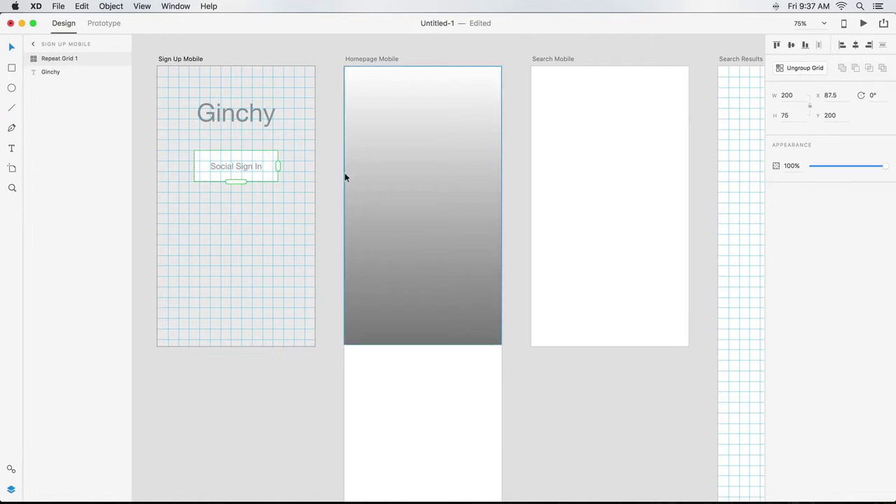
pyautogui.moveTo(236, 181); pyautogui.dragTo(231, 244)
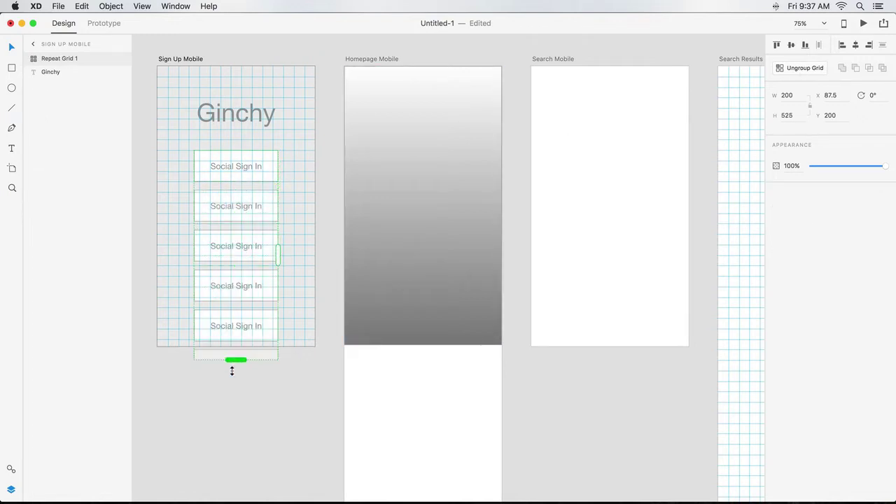
pyautogui.moveTo(232, 371); pyautogui.dragTo(232, 384)
pyautogui.moveTo(280, 260)
pyautogui.mouseDown()
pyautogui.moveTo(387, 262)
pyautogui.moveTo(301, 273)
pyautogui.moveTo(282, 266)
pyautogui.mouseUp()
pyautogui.moveTo(245, 362); pyautogui.dragTo(254, 276)
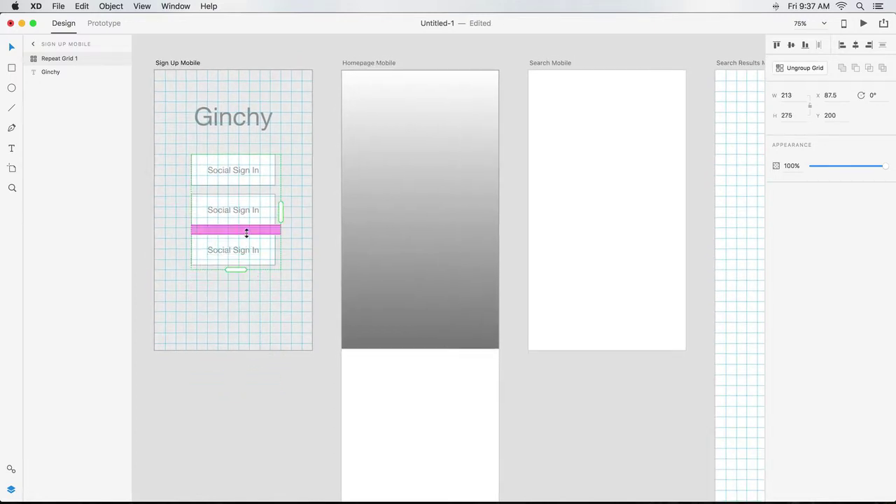
pyautogui.moveTo(245, 232); pyautogui.dragTo(244, 248)
pyautogui.click(290, 253)
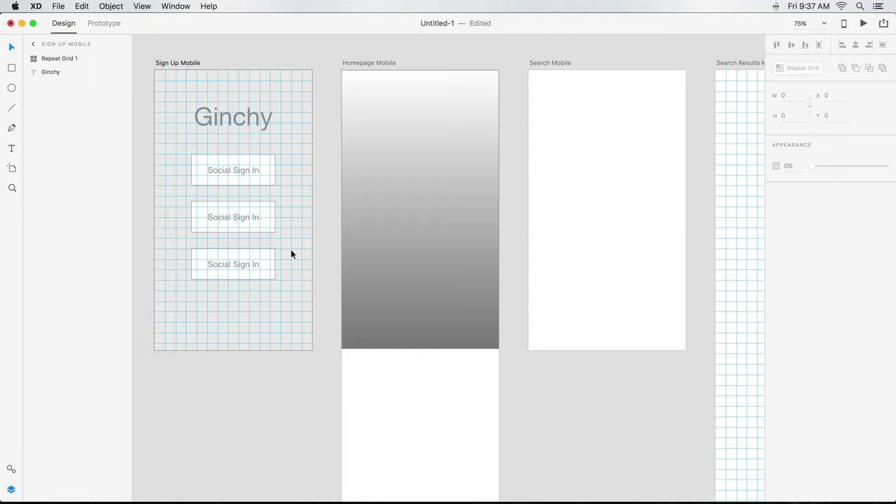
# Step: Save Sign Up Mobile's 60 pt and 20 pt Helvetica Neue text styles as Character Styles in Assets
pyautogui.click(190, 64)
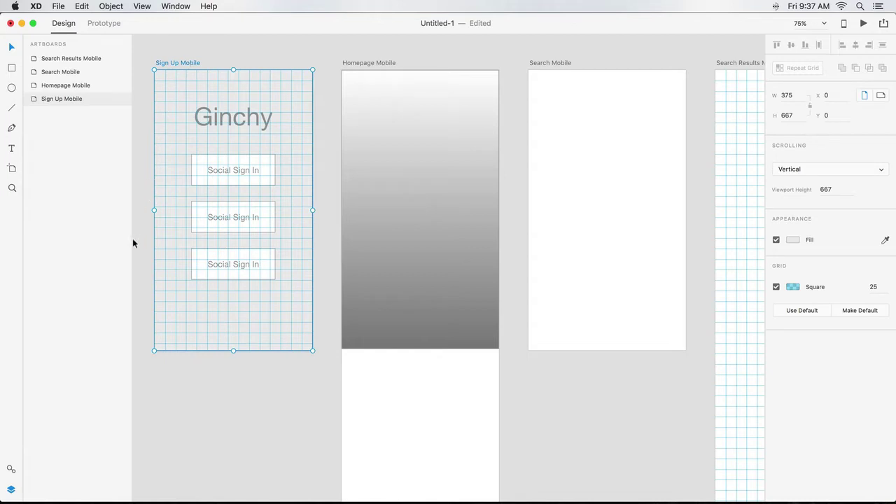
pyautogui.click(11, 469)
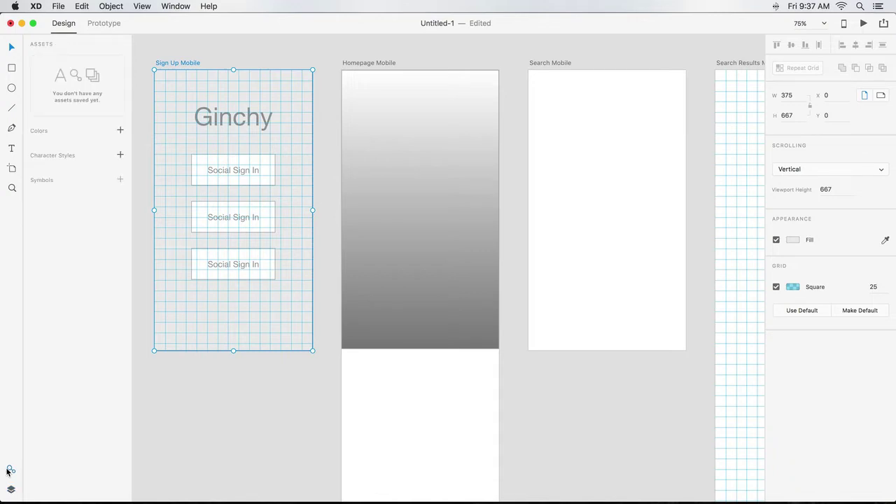
pyautogui.click(119, 155)
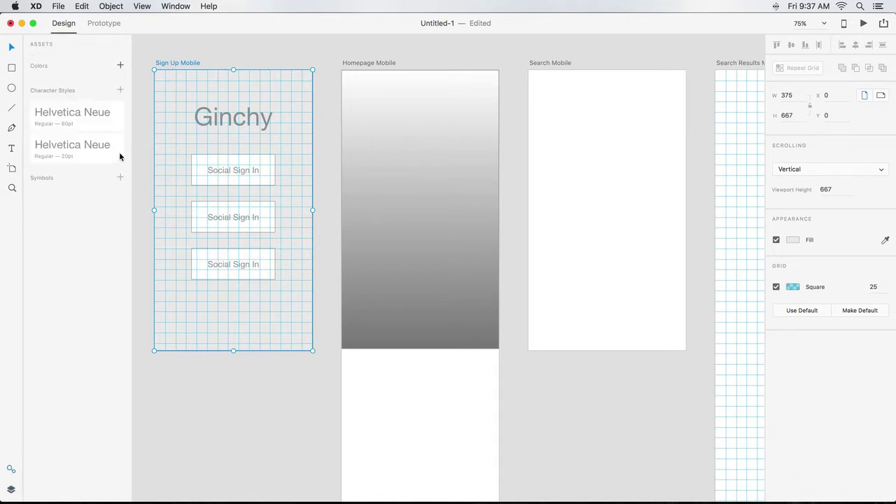
pyautogui.click(11, 67)
# Step: Draw a 375×62 header bar atop Homepage Mobile, make it a symbol, and copy it
pyautogui.moveTo(342, 70); pyautogui.dragTo(499, 97)
pyautogui.click(120, 177)
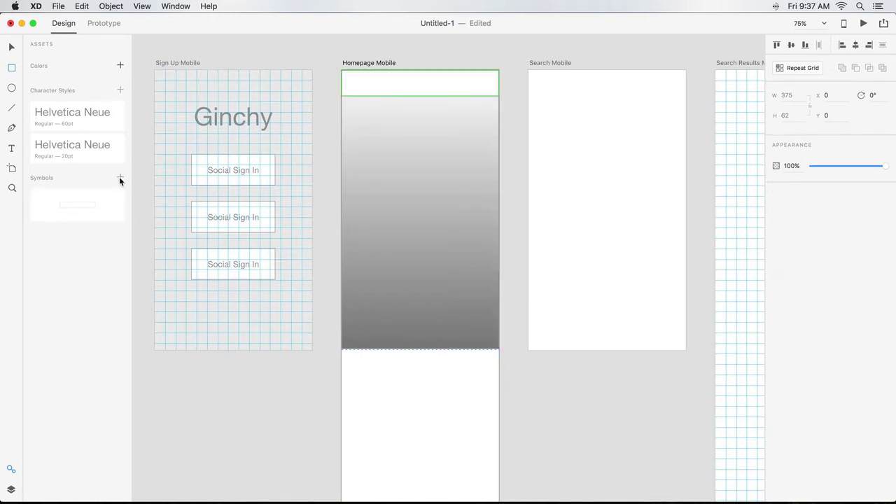
pyautogui.hscroll(-1, 480, 86)
pyautogui.rightClick(480, 86)
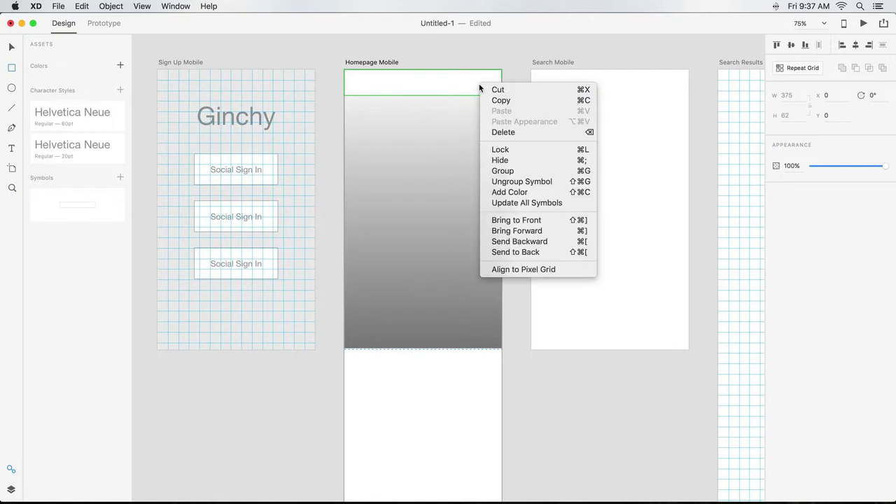
pyautogui.click(490, 101)
# Step: Paste the header symbol onto the Search Mobile and Search Results Mobile artboards
pyautogui.rightClick(560, 79)
pyautogui.click(584, 107)
pyautogui.hscroll(5, 588, 114)
pyautogui.hscroll(2, 588, 114)
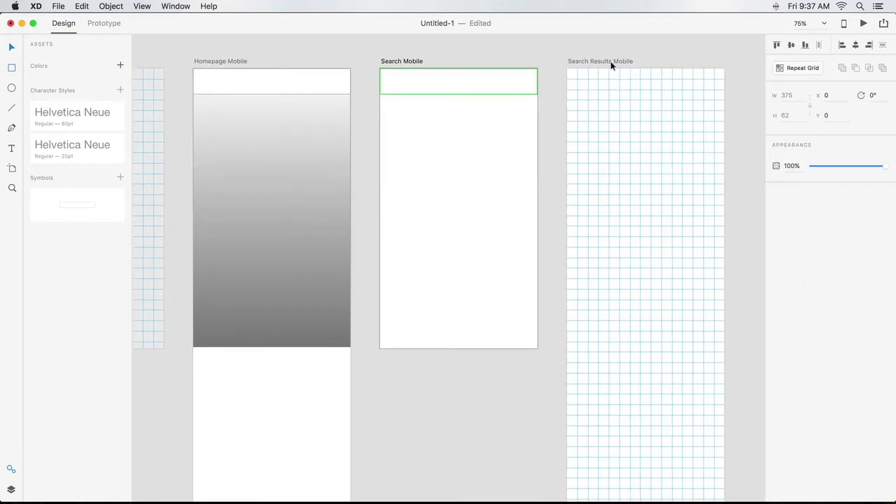
pyautogui.click(610, 61)
pyautogui.rightClick(616, 111)
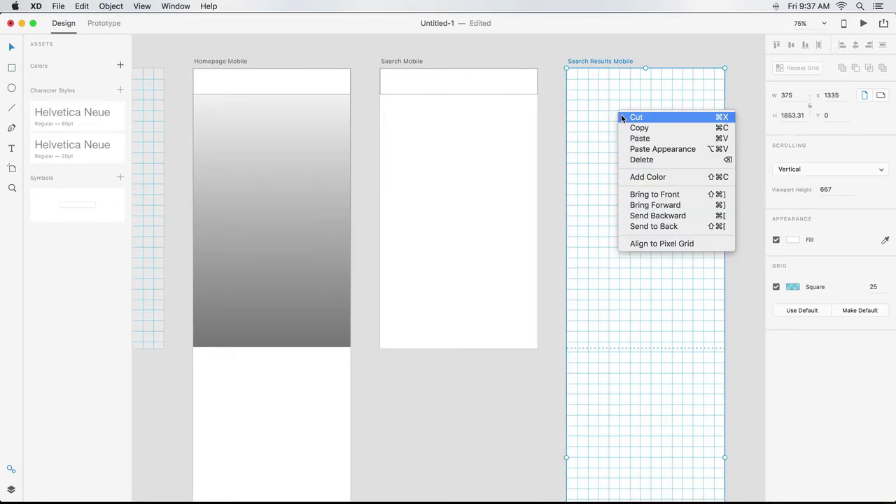
pyautogui.click(638, 139)
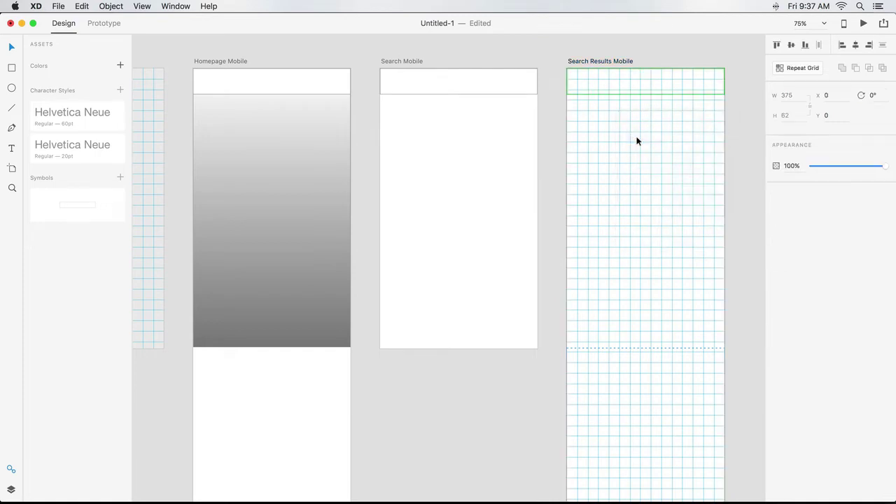
# Step: Draw an ellipse inside the pasted header symbol so all header copies update
pyautogui.click(635, 90)
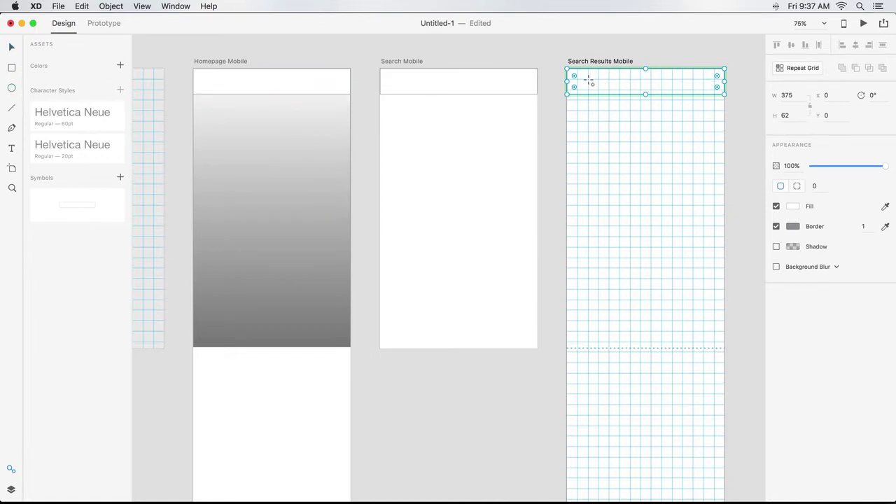
pyautogui.moveTo(587, 79)
pyautogui.mouseDown()
pyautogui.moveTo(609, 89)
pyautogui.moveTo(704, 88)
pyautogui.mouseUp()
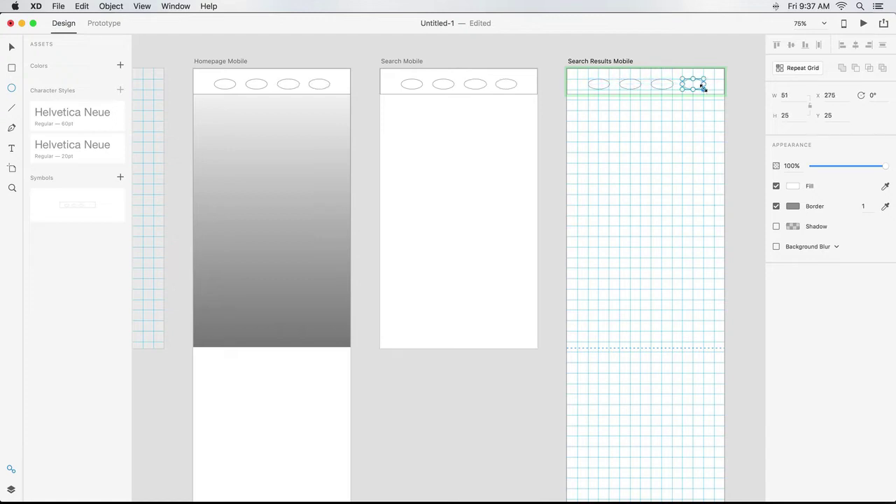
pyautogui.scroll(2, 703, 104)
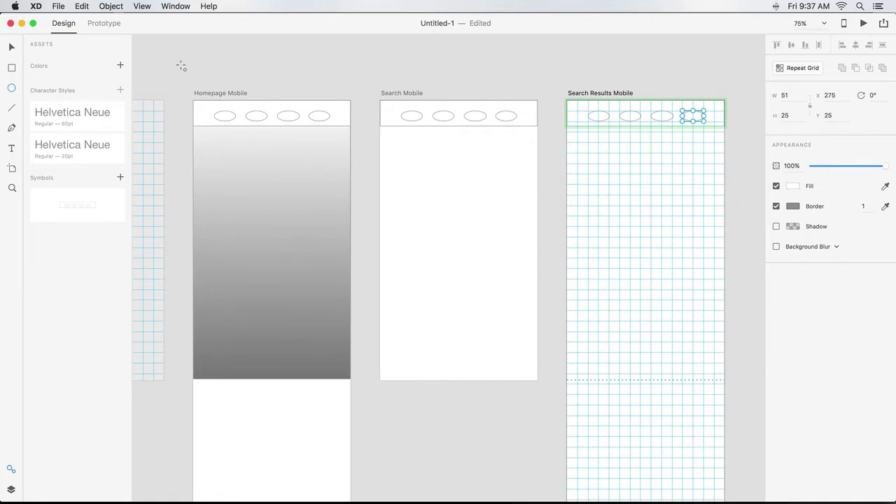
# Step: Choose File > Get UI Kits > Wireframes to bring up the Ginchy low fidelity-s-2 file
pyautogui.click(57, 7)
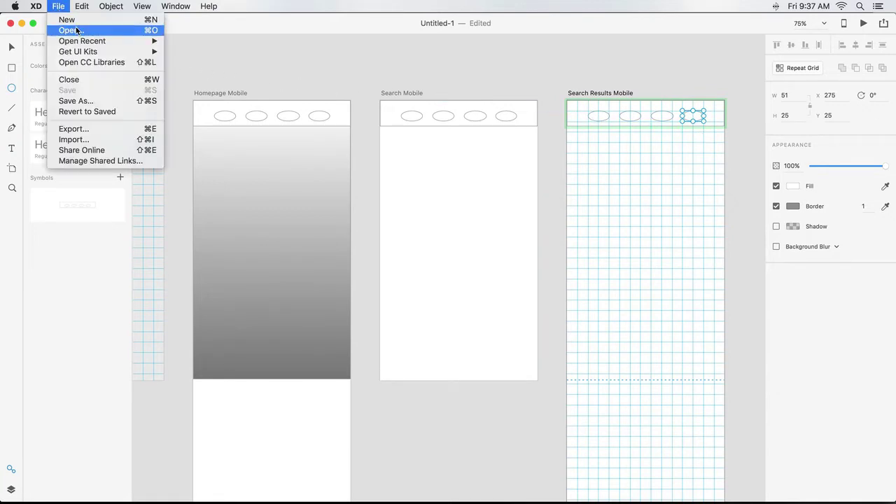
pyautogui.moveTo(123, 54)
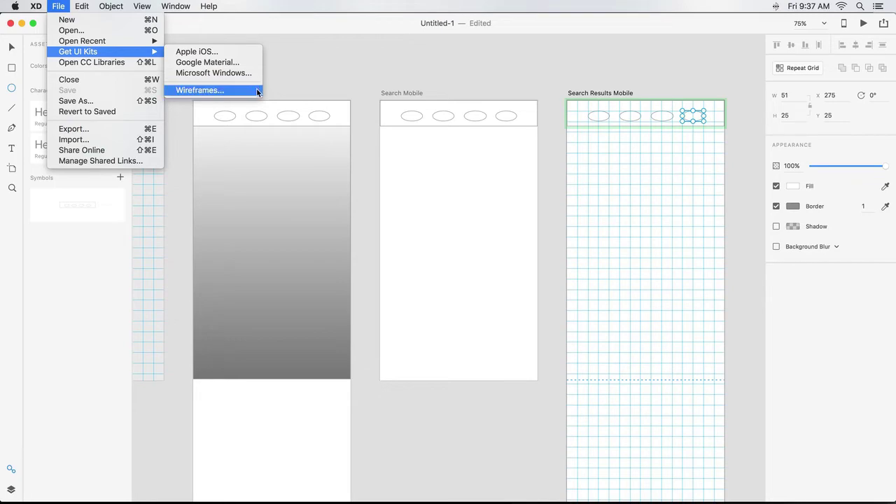
pyautogui.click(278, 90)
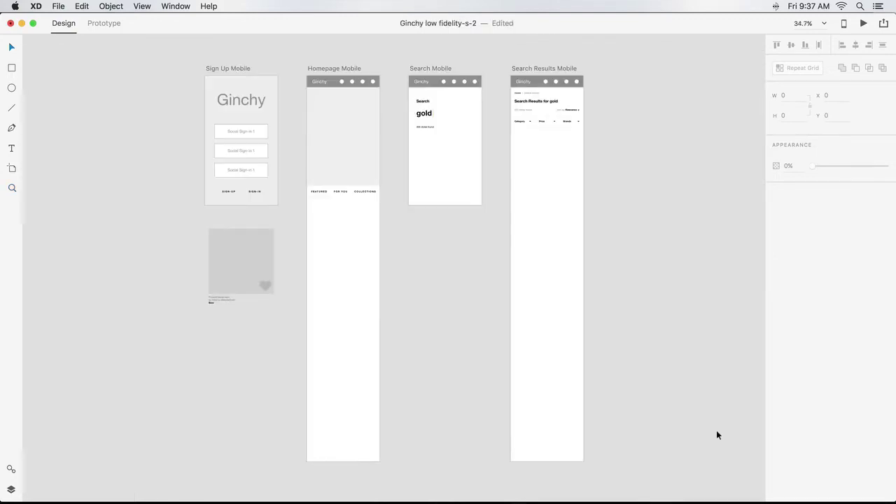
# Step: Move the 335×388 product card into Homepage Mobile below the tabs at x 20, y 690
pyautogui.press('super+equal')
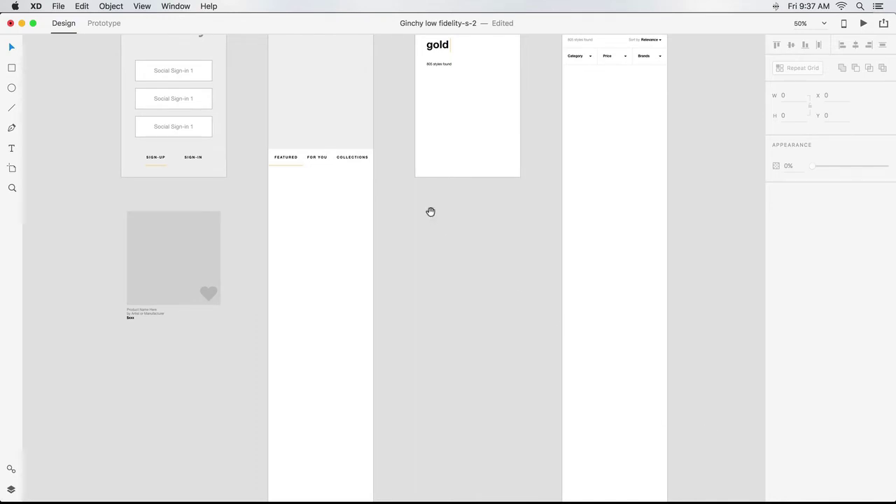
pyautogui.moveTo(430, 212); pyautogui.dragTo(430, 329)
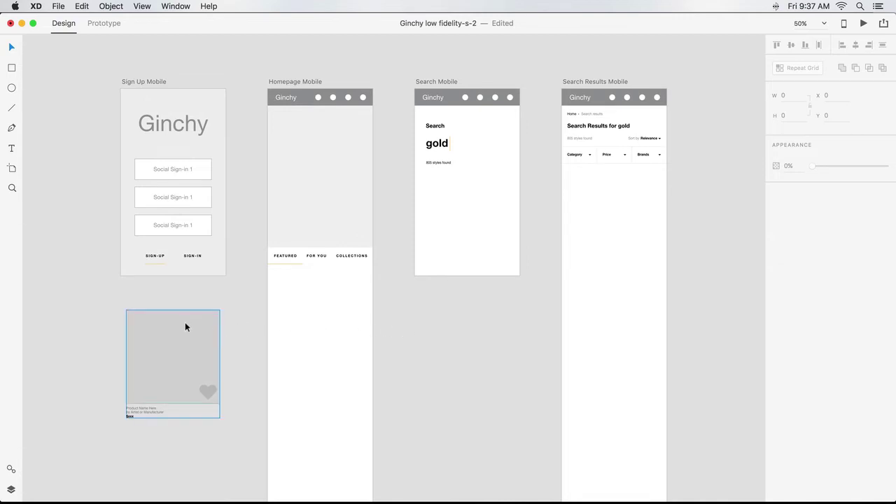
pyautogui.moveTo(180, 373); pyautogui.dragTo(205, 380)
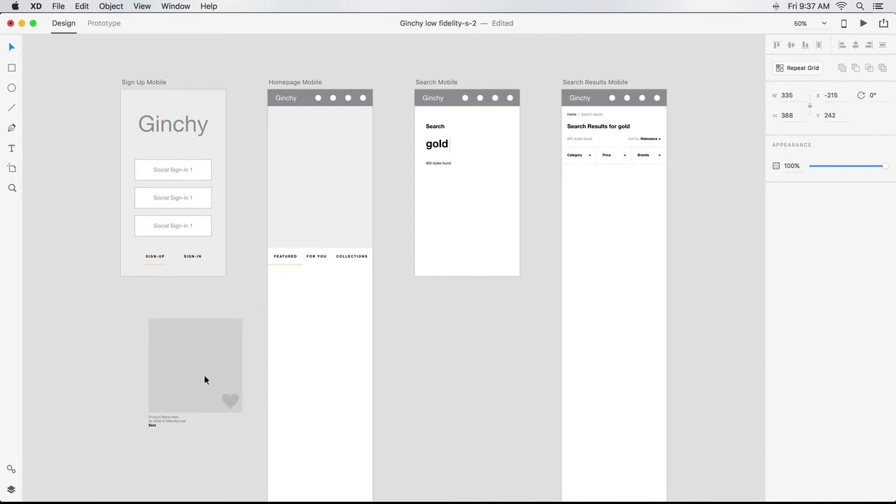
pyautogui.moveTo(205, 380); pyautogui.dragTo(270, 369)
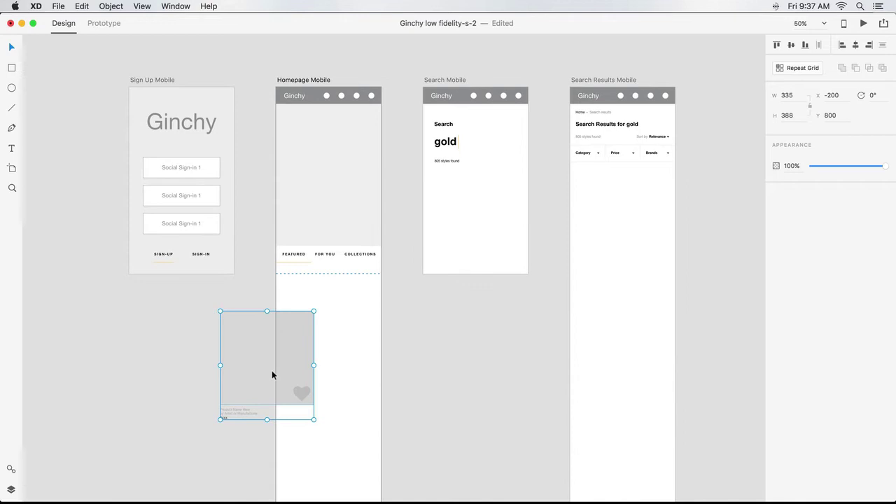
pyautogui.click(256, 297)
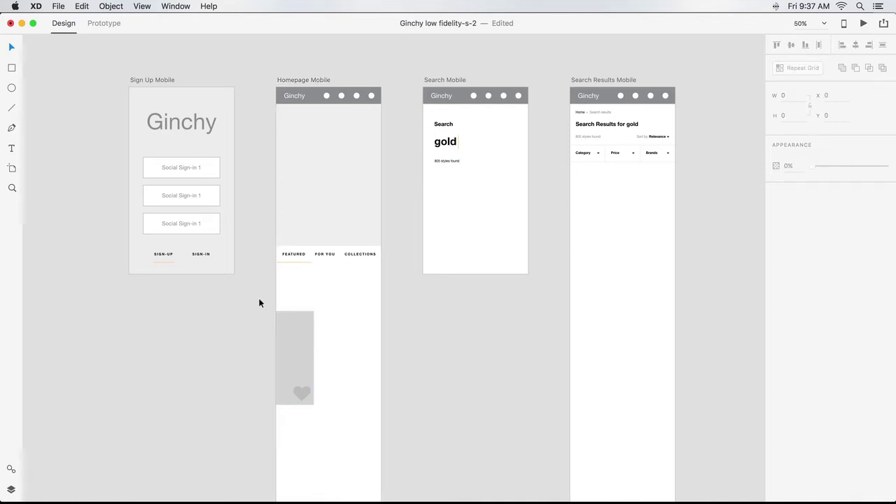
pyautogui.click(293, 326)
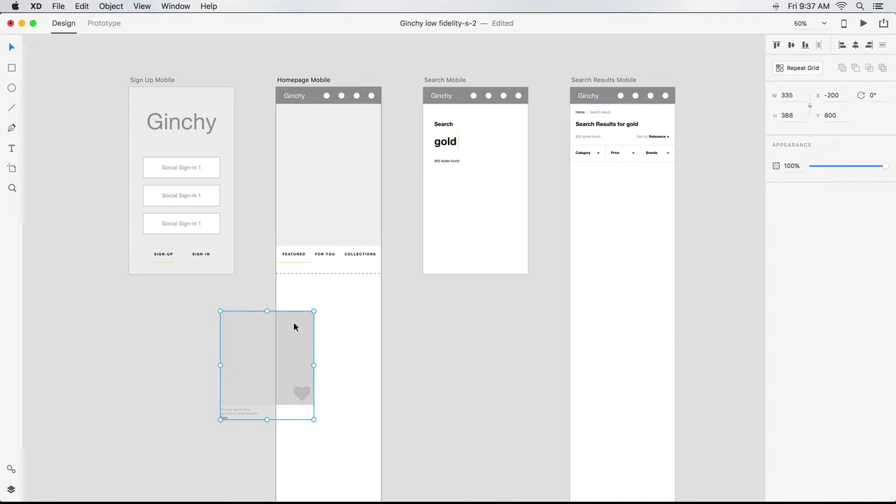
pyautogui.moveTo(294, 327); pyautogui.dragTo(357, 289)
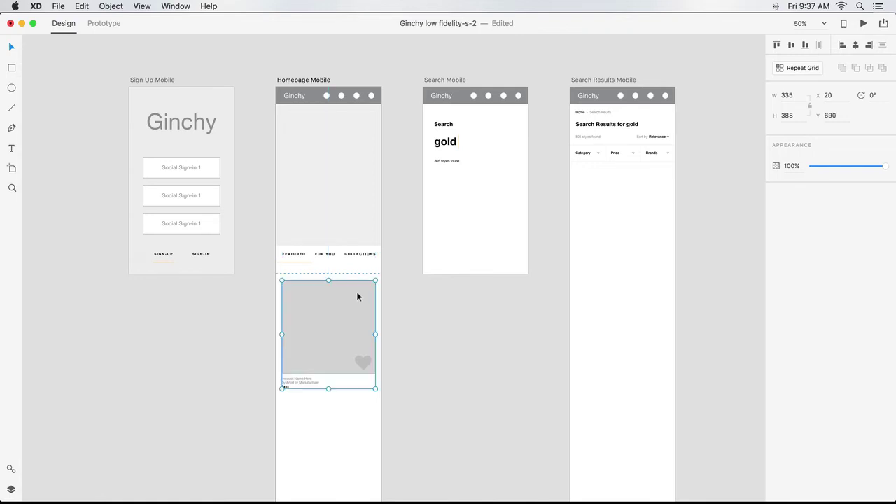
# Step: Paste the 80 pt Ginchy title into the Homepage Mobile hero area at x 50, y 169
pyautogui.click(187, 124)
pyautogui.click(335, 184)
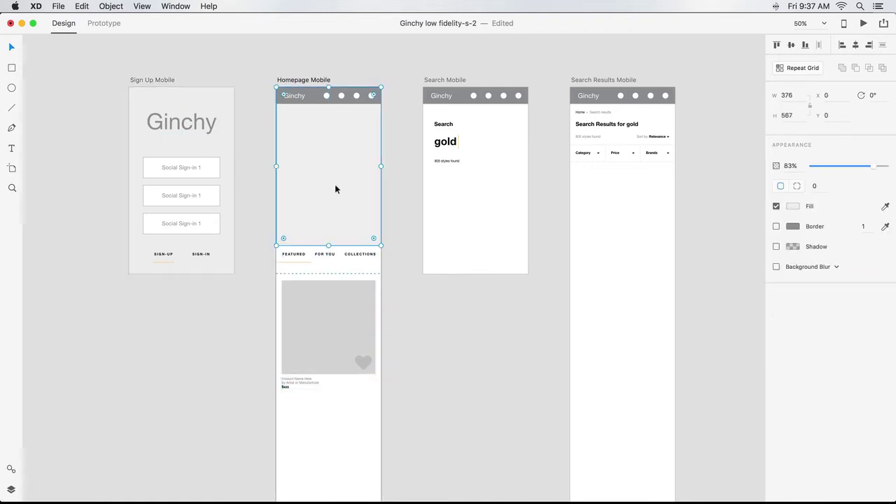
pyautogui.press('super+v')
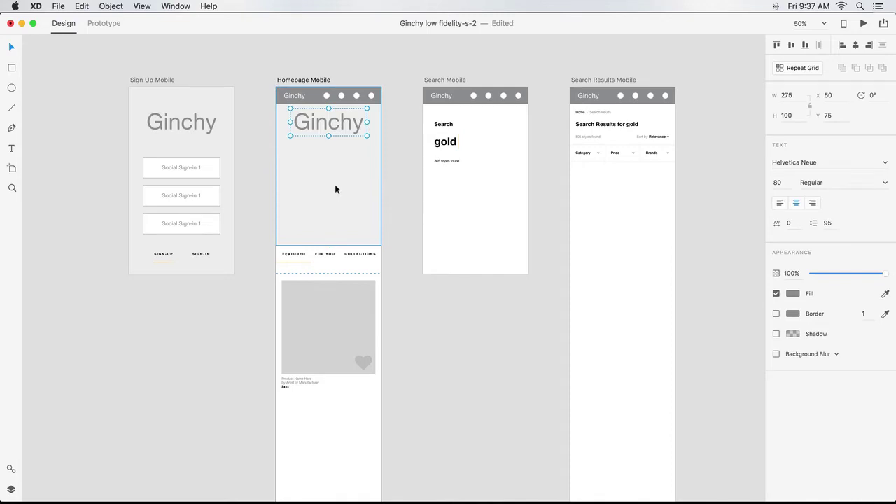
pyautogui.moveTo(335, 119); pyautogui.dragTo(337, 153)
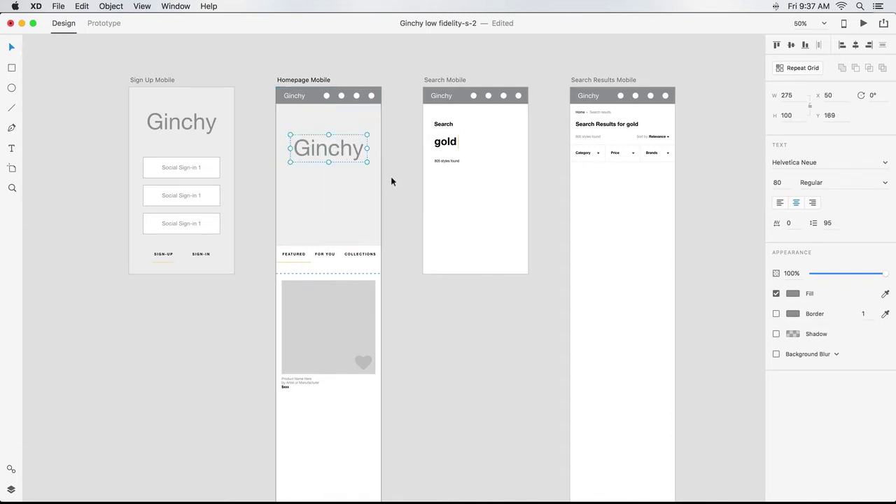
pyautogui.click(390, 178)
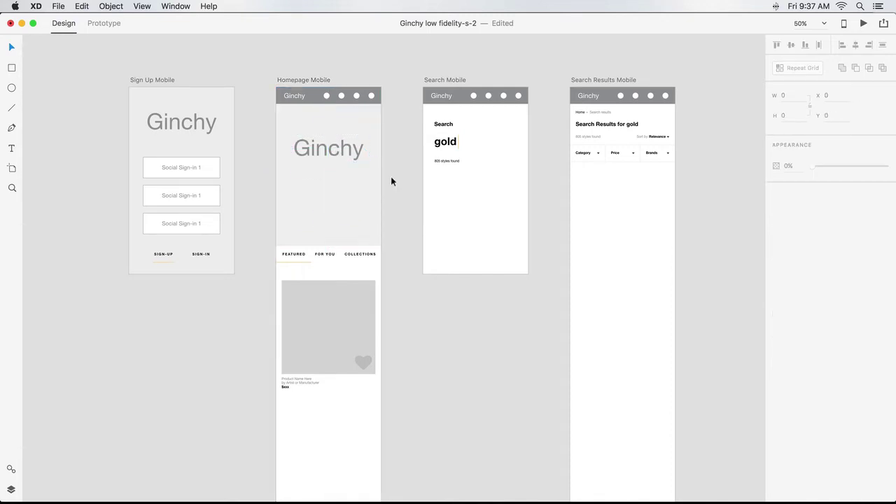
# Step: Turn the product card into a 355×1737 Repeat Grid down Homepage Mobile with wider row gaps
pyautogui.click(326, 313)
pyautogui.click(806, 68)
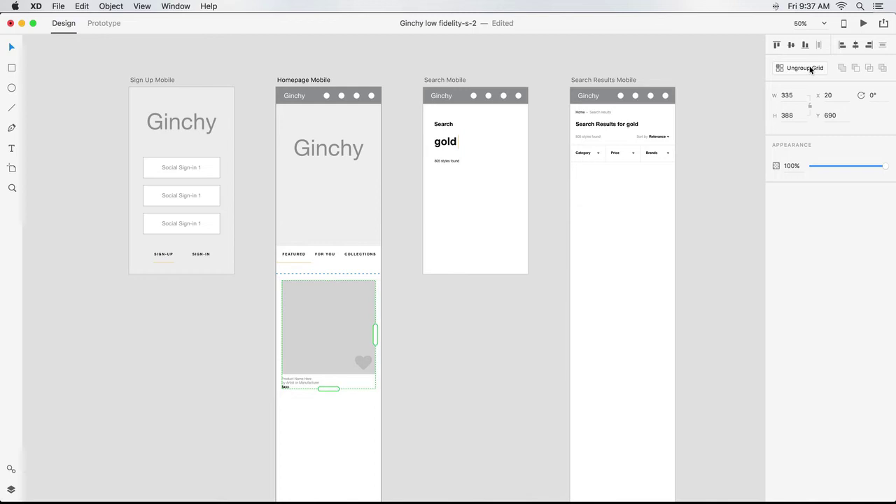
pyautogui.press('super+minus')
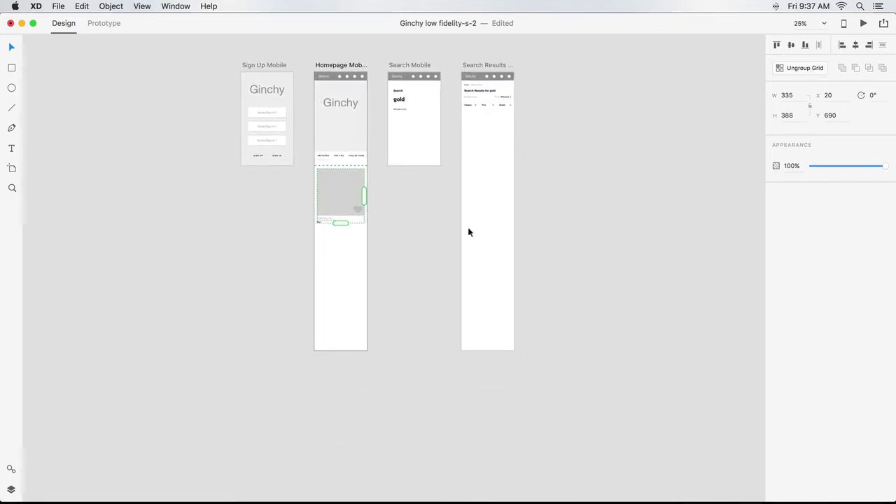
pyautogui.moveTo(364, 194)
pyautogui.mouseDown()
pyautogui.moveTo(420, 194)
pyautogui.moveTo(366, 195)
pyautogui.mouseUp()
pyautogui.moveTo(343, 224); pyautogui.dragTo(356, 395)
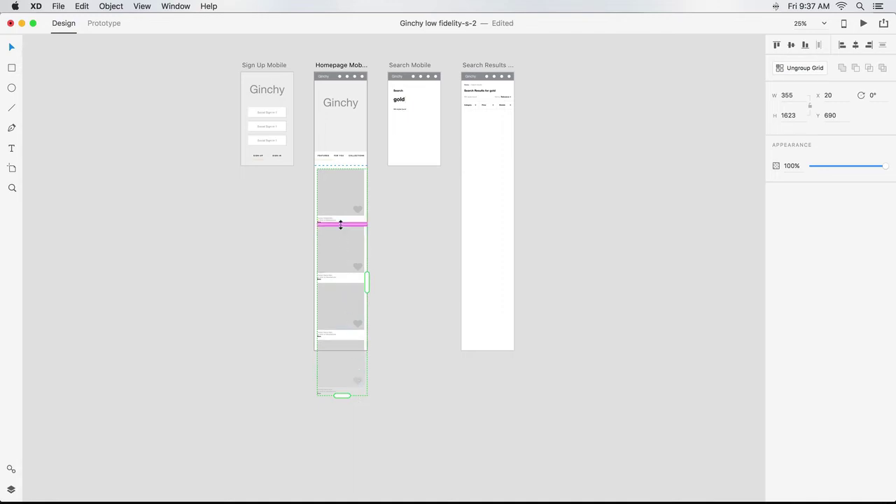
pyautogui.moveTo(340, 224); pyautogui.dragTo(340, 229)
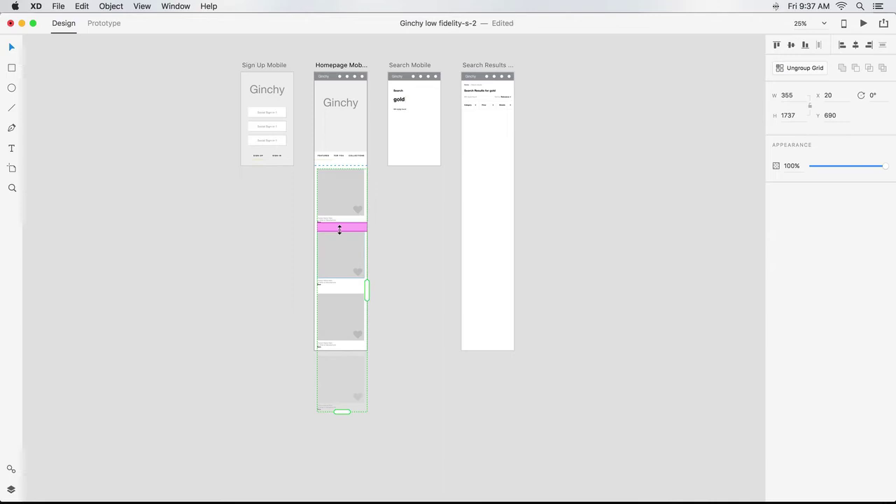
pyautogui.press('super+equal')
pyautogui.press('super+equal')
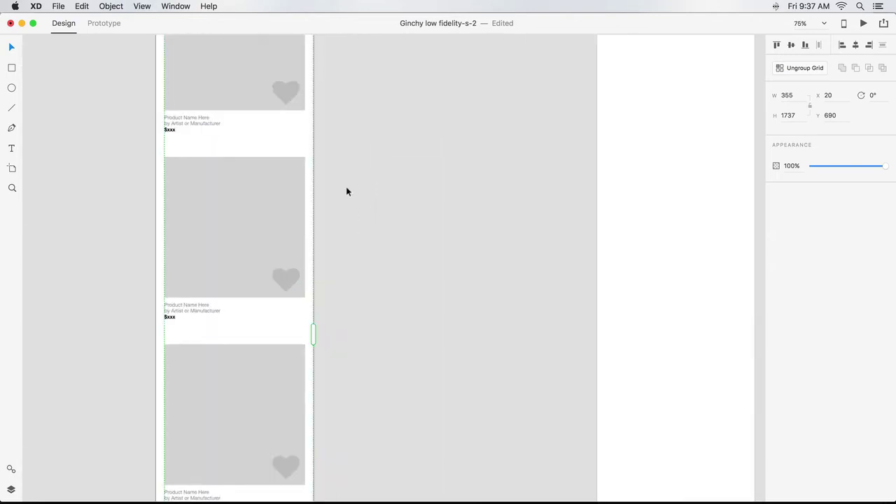
# Step: Shrink the card heart icons to about 30×25 and set the product name to Bold
pyautogui.doubleClick(275, 85)
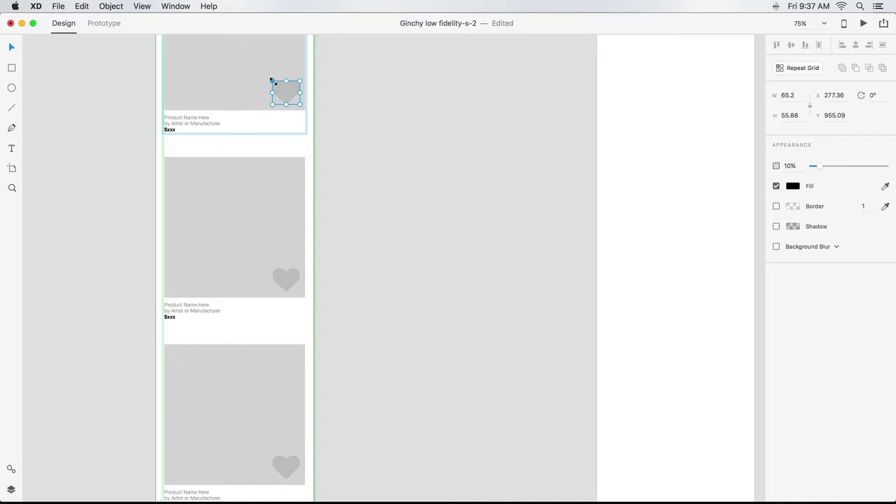
pyautogui.moveTo(272, 80); pyautogui.dragTo(290, 96)
pyautogui.doubleClick(182, 118)
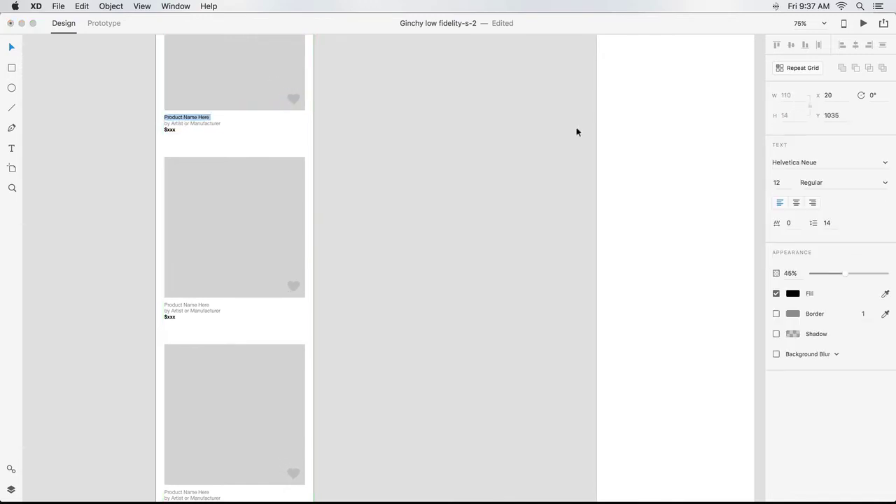
pyautogui.click(883, 185)
pyautogui.click(858, 296)
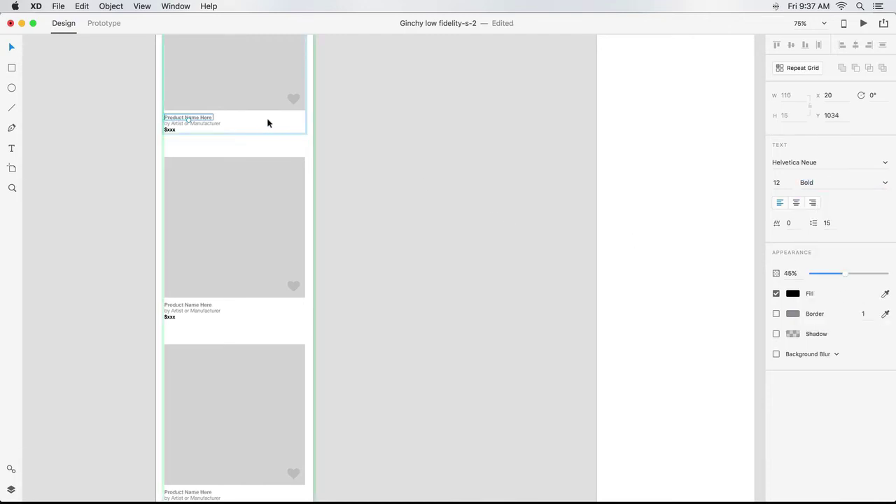
pyautogui.click(11, 87)
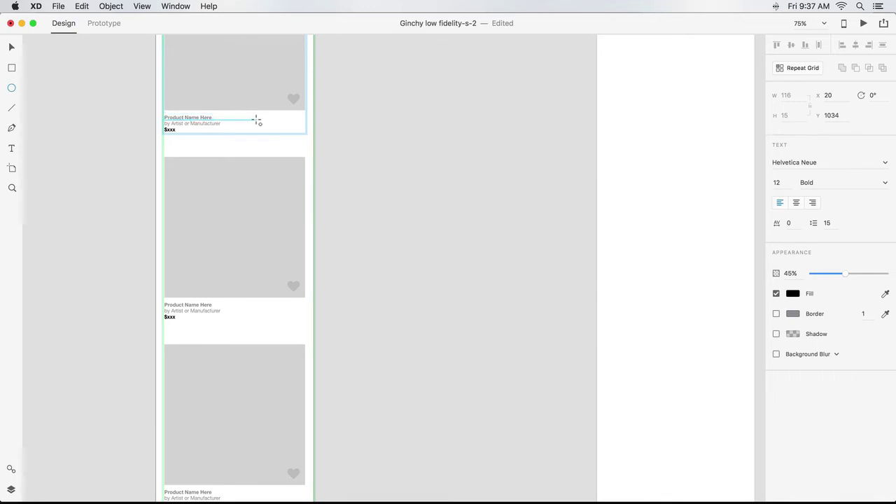
# Step: Draw a small circle beside the product name and repeat it into a 144 px row of overlapping circles
pyautogui.moveTo(256, 121); pyautogui.dragTo(275, 137)
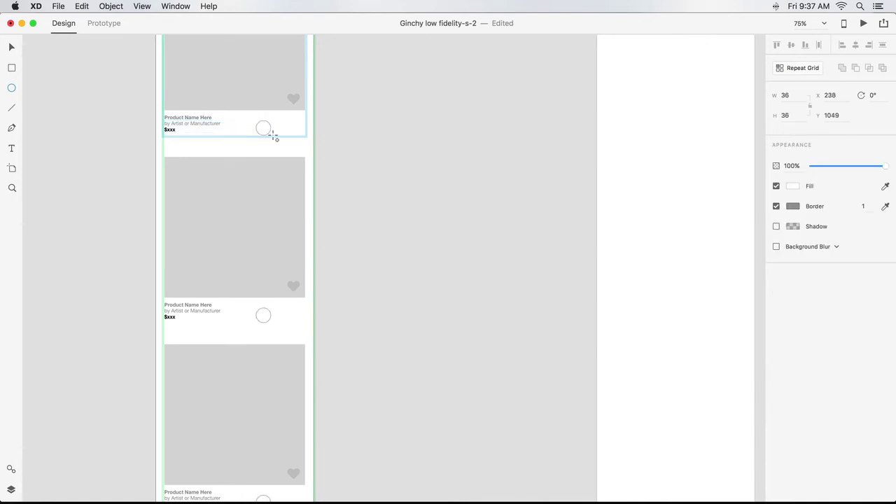
pyautogui.moveTo(275, 138); pyautogui.dragTo(269, 128)
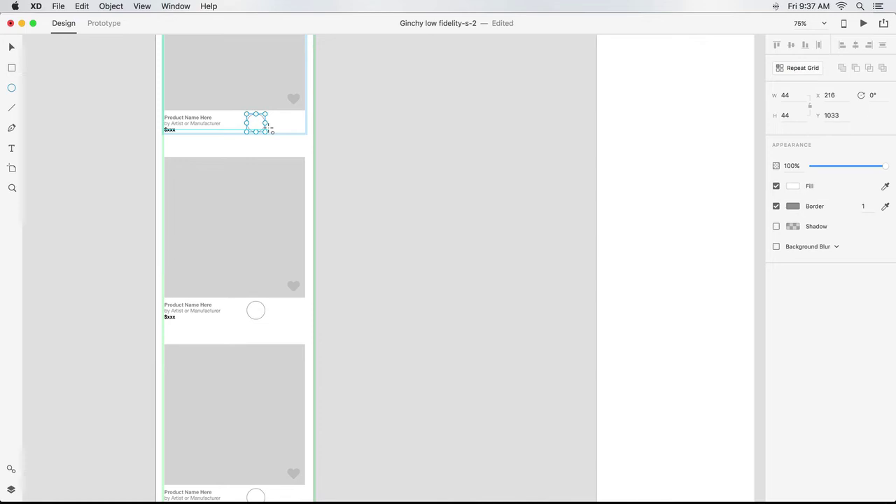
pyautogui.click(802, 68)
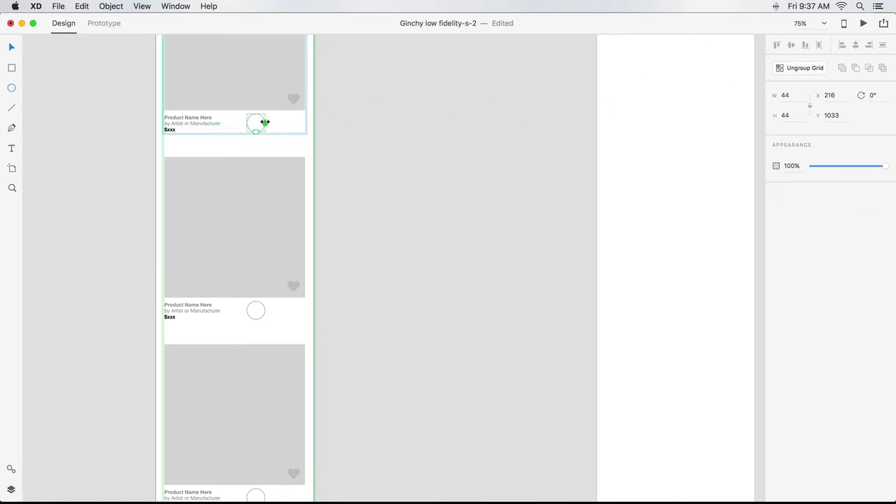
pyautogui.moveTo(266, 122); pyautogui.dragTo(377, 122)
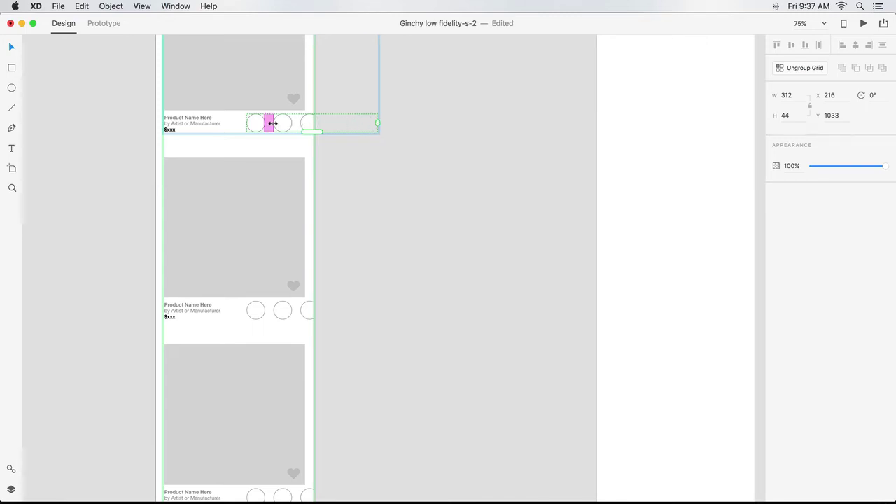
pyautogui.moveTo(268, 122); pyautogui.dragTo(255, 126)
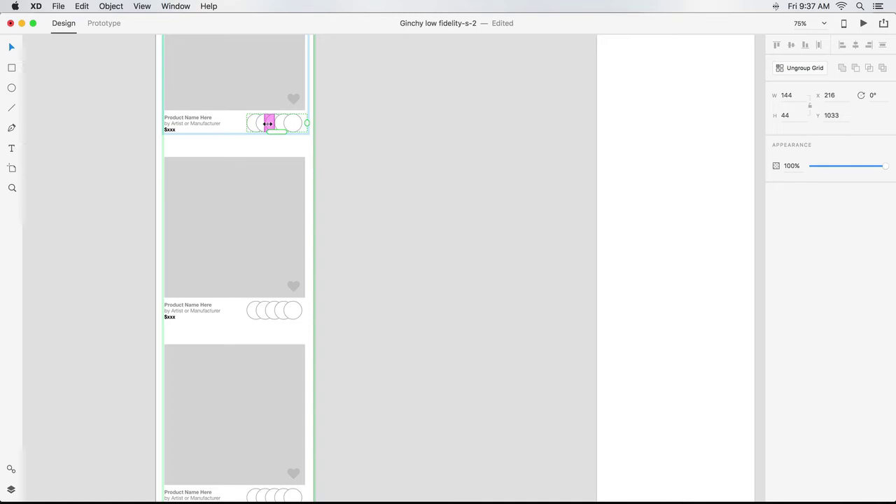
pyautogui.click(322, 128)
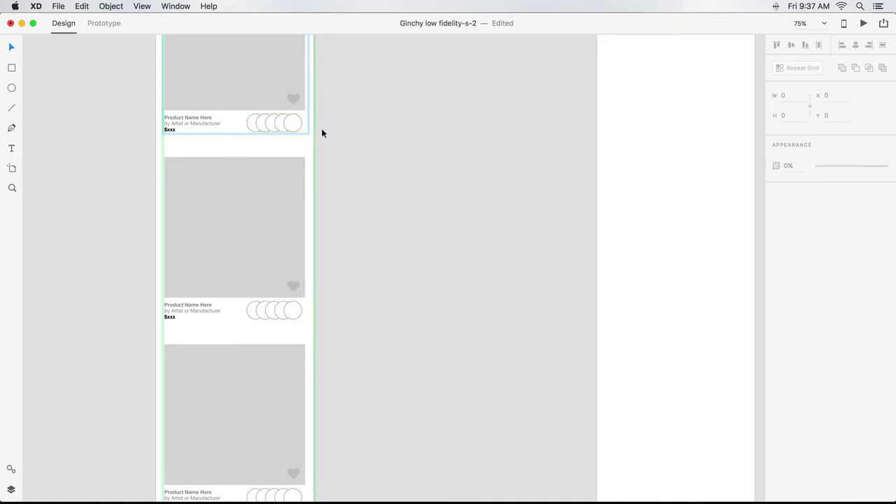
# Step: Zoom to fit all artboards and open the Apple iOS 11 UI kit from File > Get UI Kits
pyautogui.press('super+0')
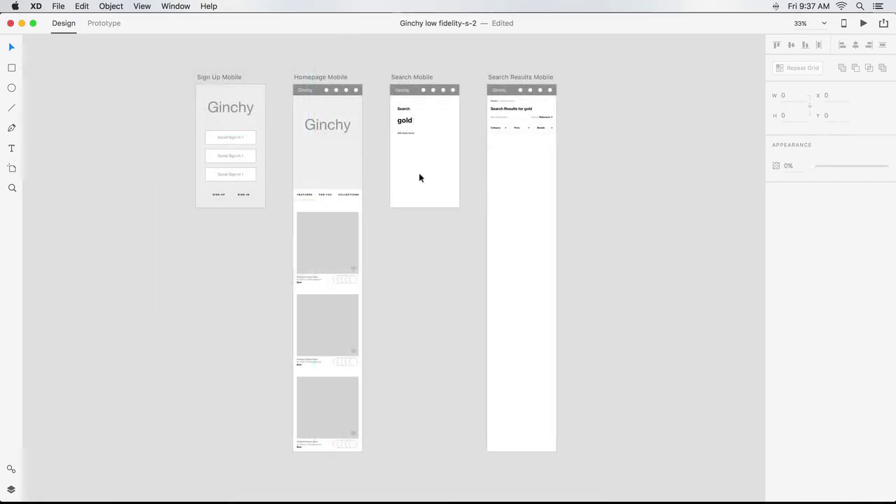
pyautogui.click(57, 6)
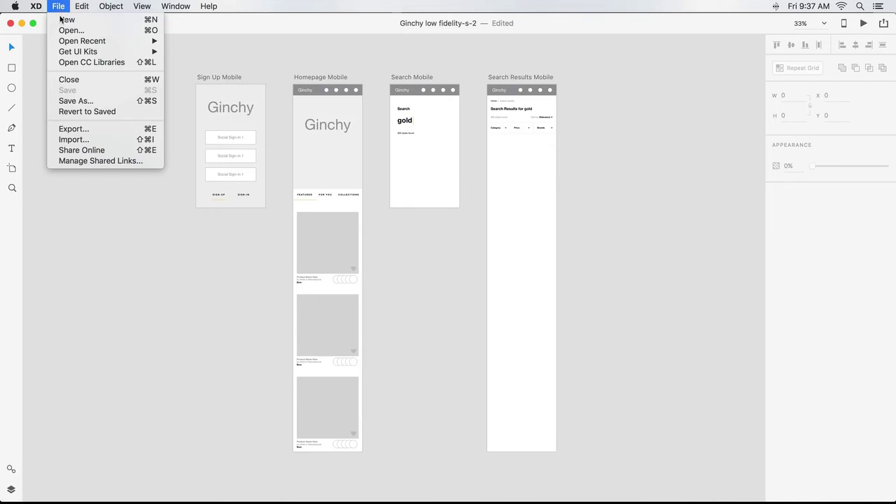
pyautogui.moveTo(74, 54)
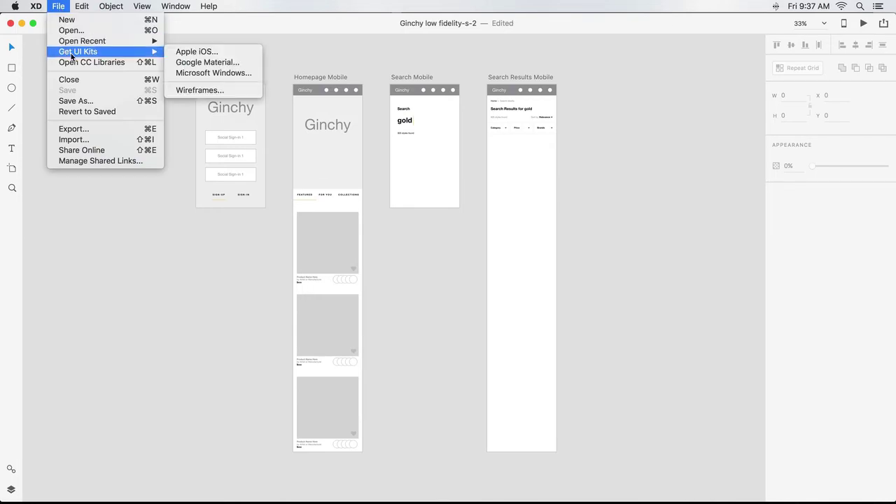
pyautogui.click(241, 52)
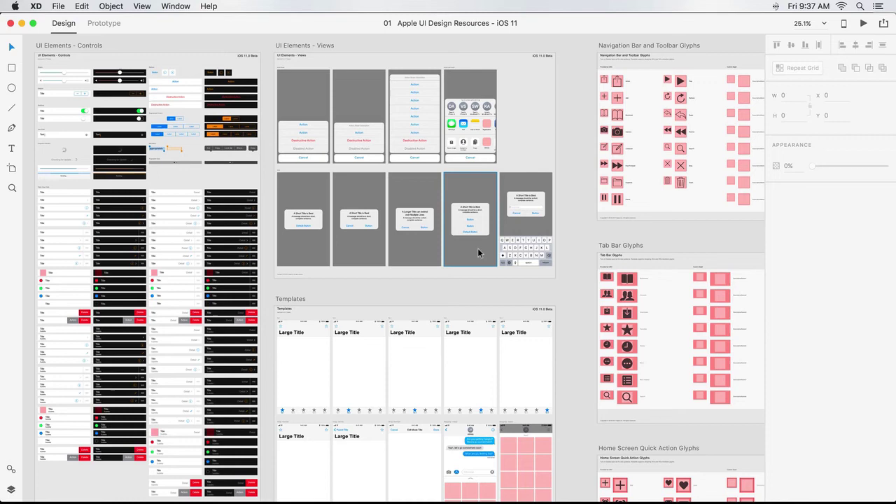
# Step: Zoom in on the iOS keyboard in Apple's UI kit and copy the 375×216 keyboard group
pyautogui.click(11, 189)
pyautogui.moveTo(475, 222); pyautogui.dragTo(572, 285)
pyautogui.click(11, 47)
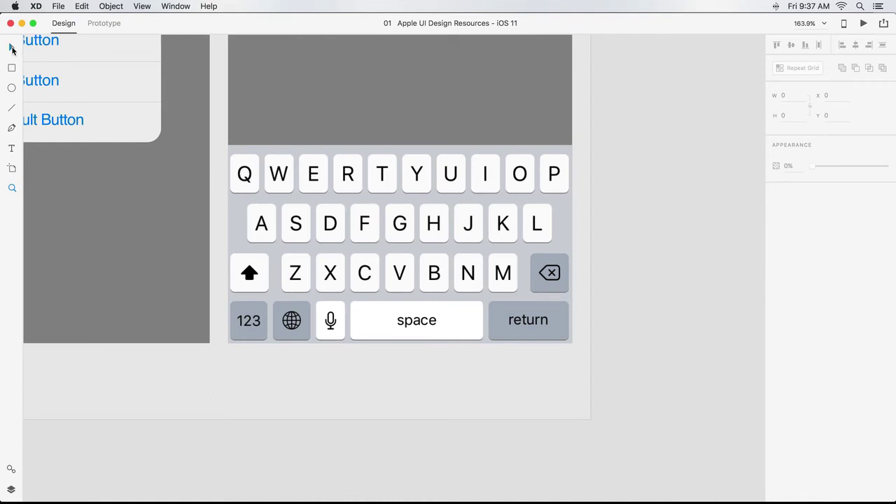
pyautogui.click(272, 185)
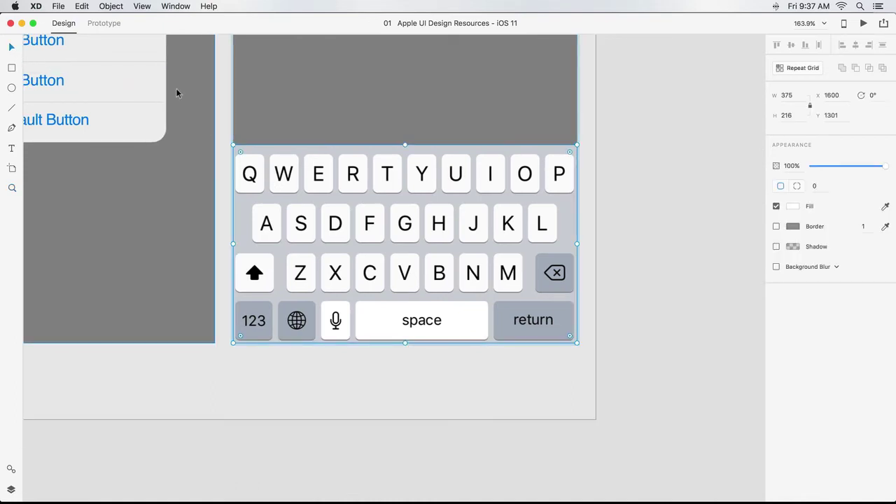
pyautogui.click(82, 6)
pyautogui.click(134, 59)
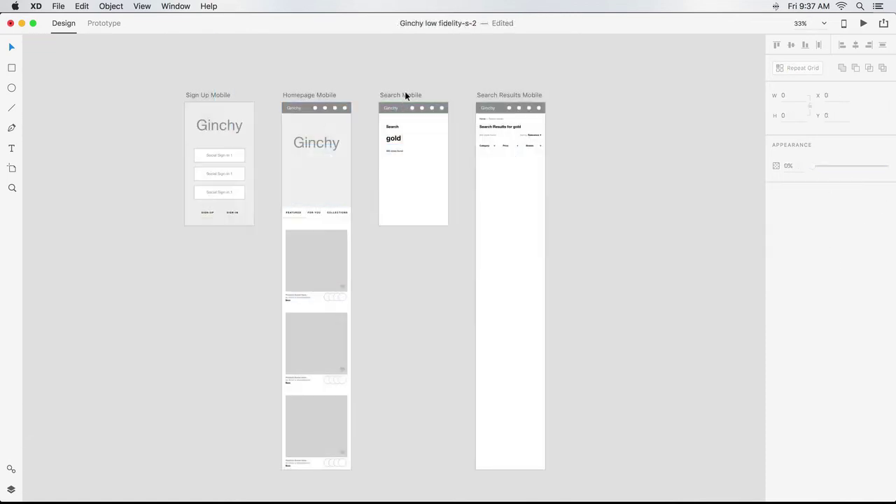
# Step: Paste the 375×216 iOS keyboard into Search Mobile and move it to the bottom edge at y 451
pyautogui.click(404, 96)
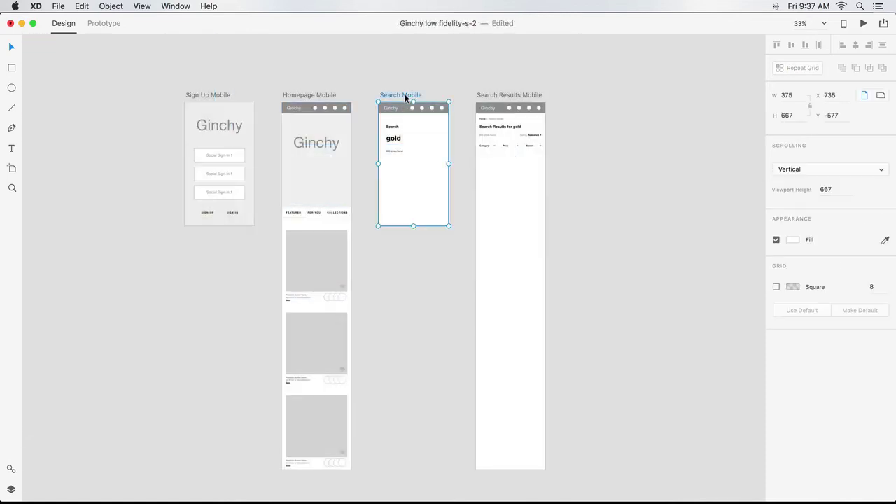
pyautogui.press('super+v')
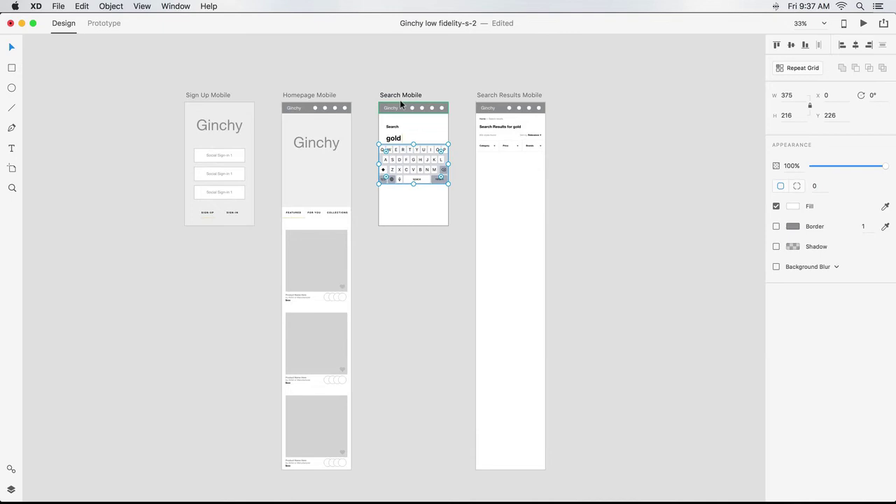
pyautogui.moveTo(422, 169); pyautogui.dragTo(419, 207)
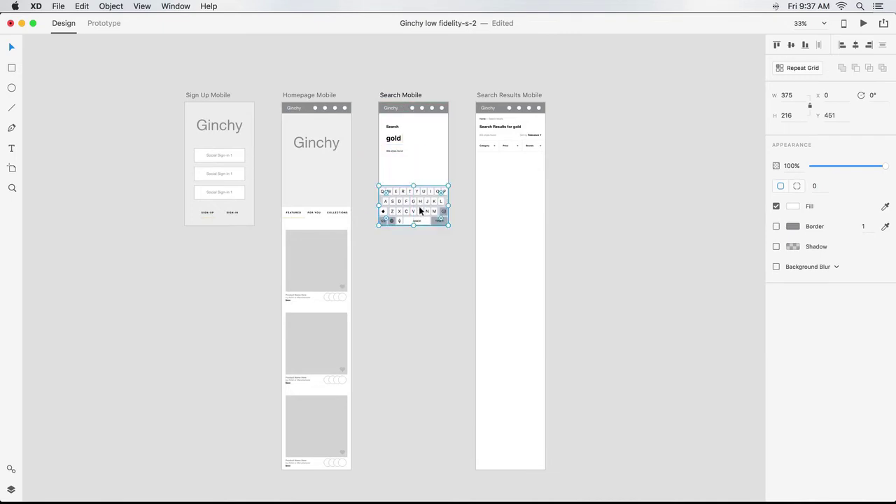
pyautogui.click(421, 245)
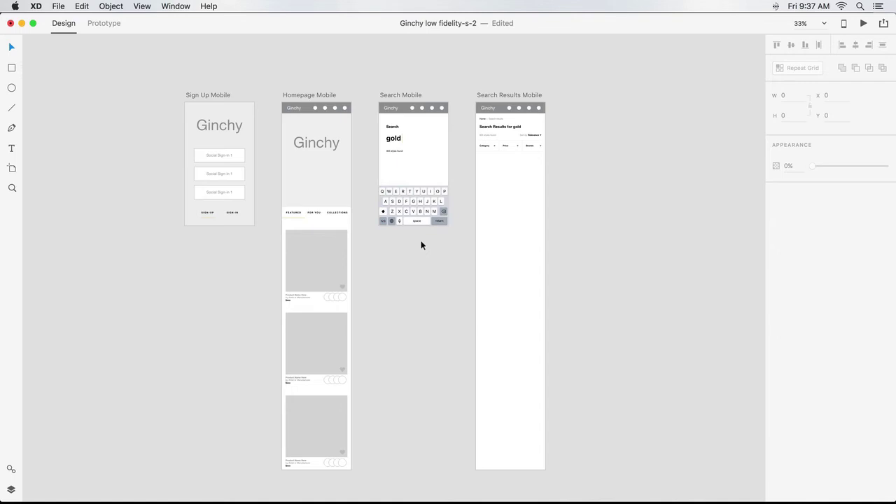
pyautogui.scroll(-3, 420, 241)
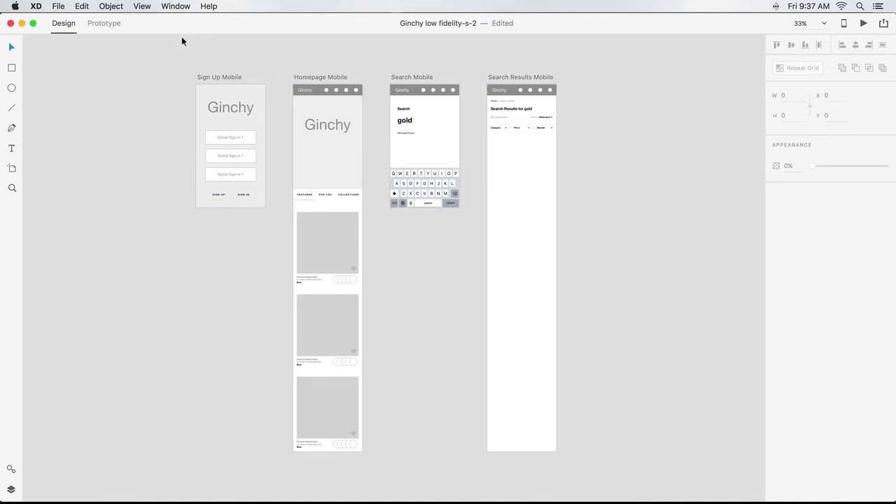
# Step: Open the 02 Wires - Mobile kit from File > Get UI Kits > Wireframes
pyautogui.click(58, 6)
pyautogui.moveTo(57, 46)
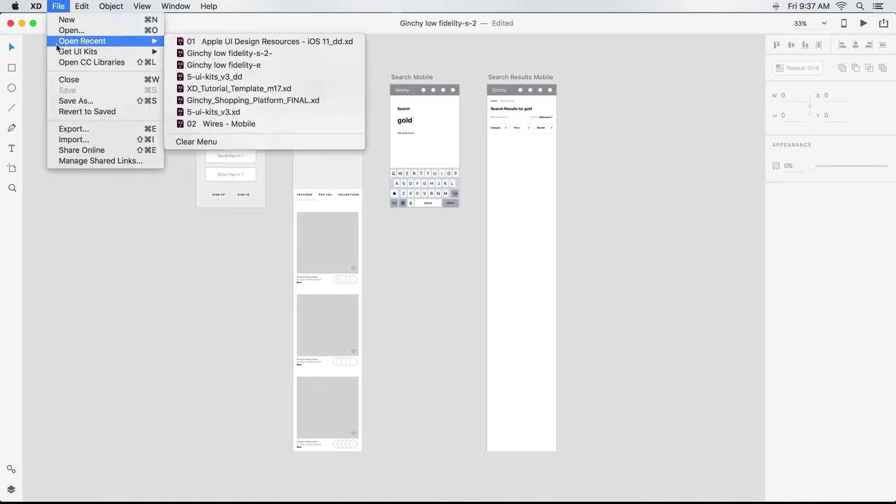
pyautogui.moveTo(118, 53)
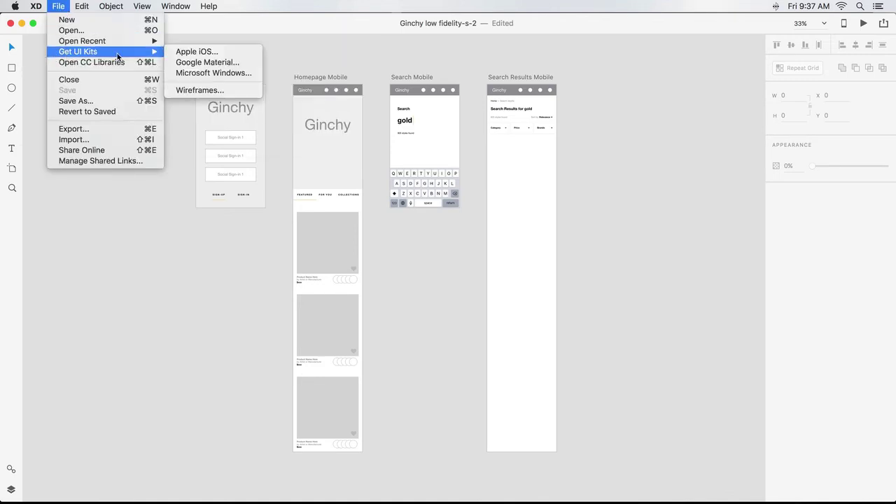
pyautogui.click(241, 90)
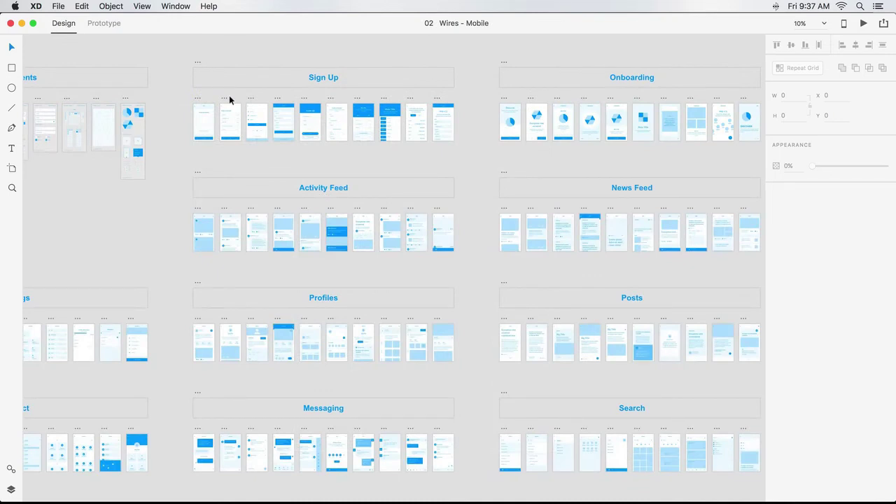
# Step: Zoom into the first Sign Up screens of the wireframe kit
pyautogui.press('super+equal')
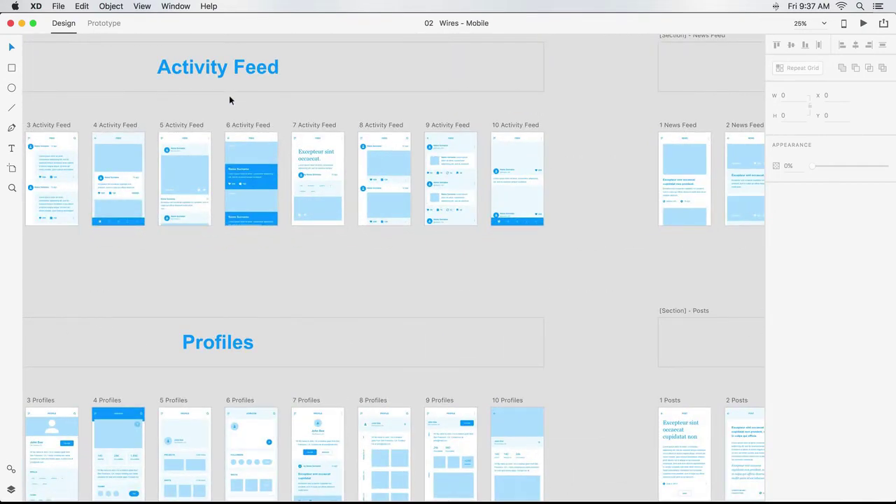
pyautogui.scroll(10, 229, 95)
pyautogui.hscroll(-5, 228, 95)
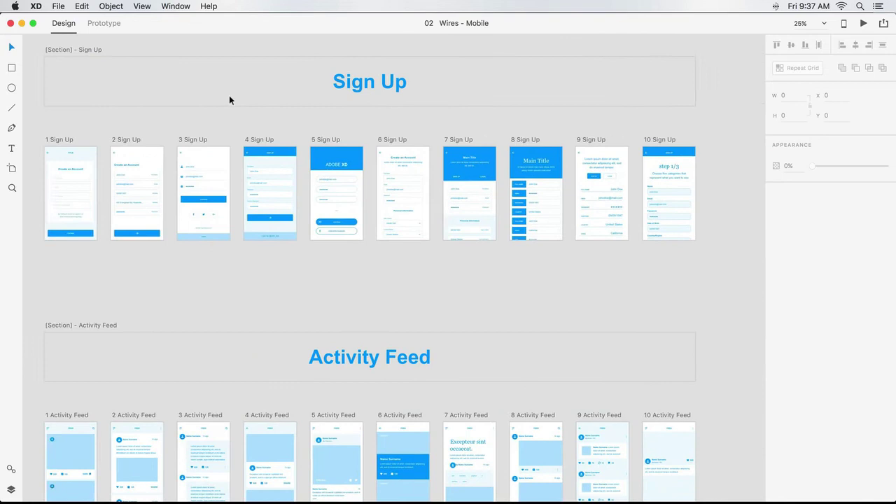
pyautogui.hscroll(-4, 230, 100)
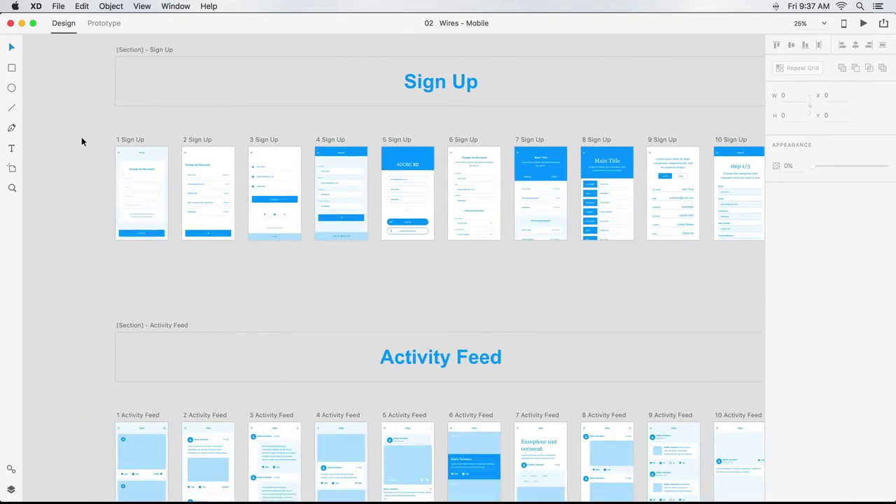
pyautogui.press('z')
pyautogui.moveTo(88, 135); pyautogui.dragTo(250, 256)
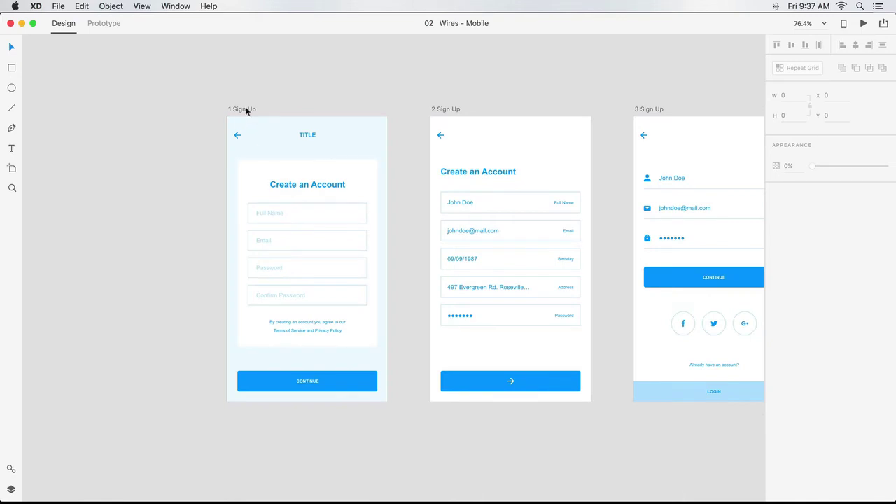
# Step: Copy the kit's 1 Sign Up artboard and paste it into the Ginchy file
pyautogui.click(246, 109)
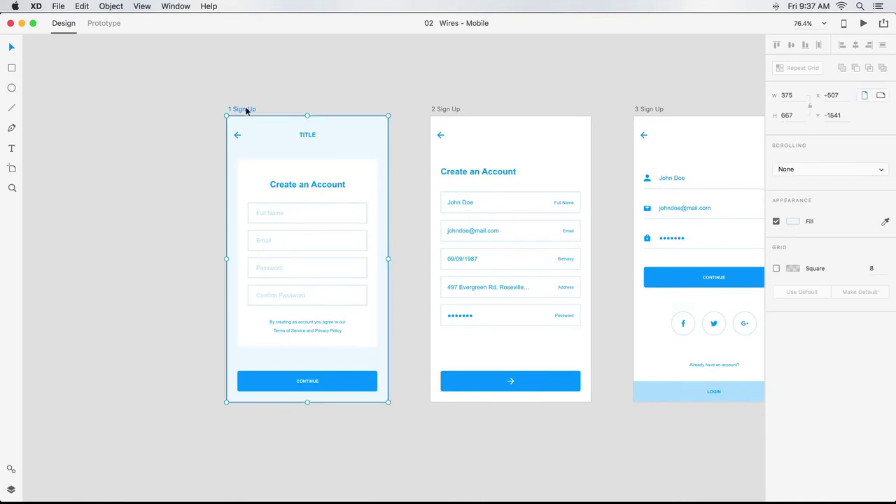
pyautogui.rightClick(247, 109)
pyautogui.click(264, 128)
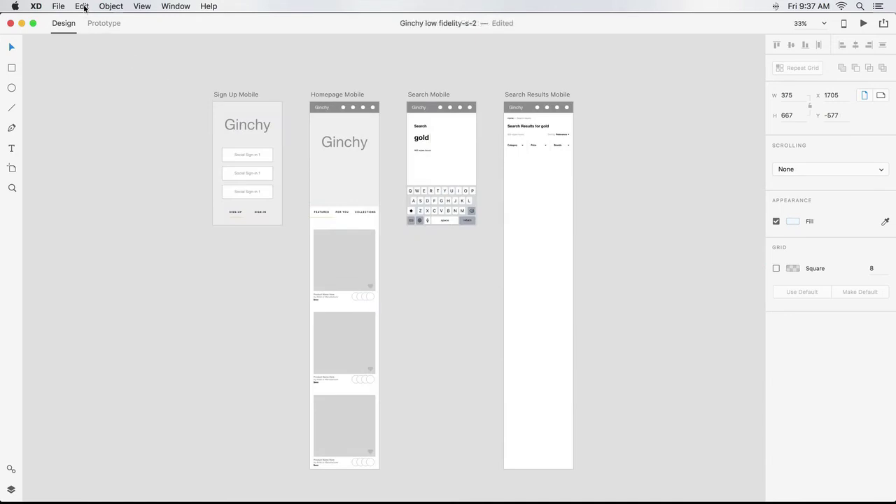
pyautogui.click(84, 8)
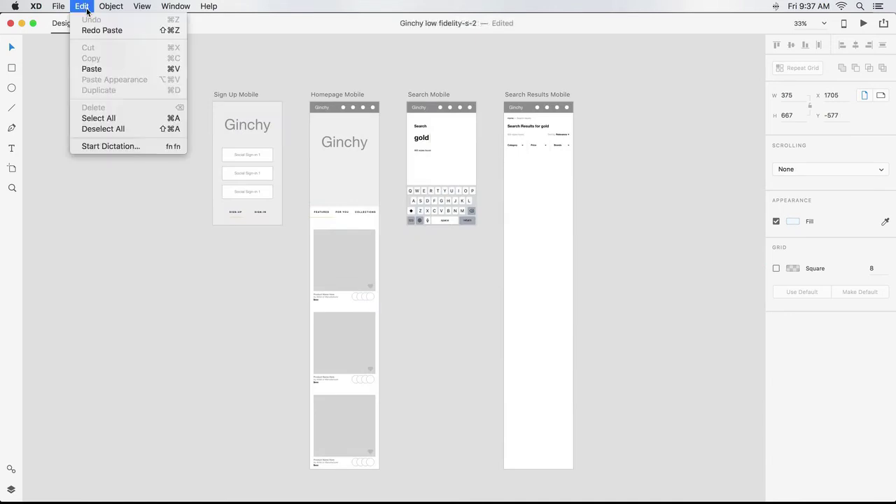
pyautogui.click(104, 68)
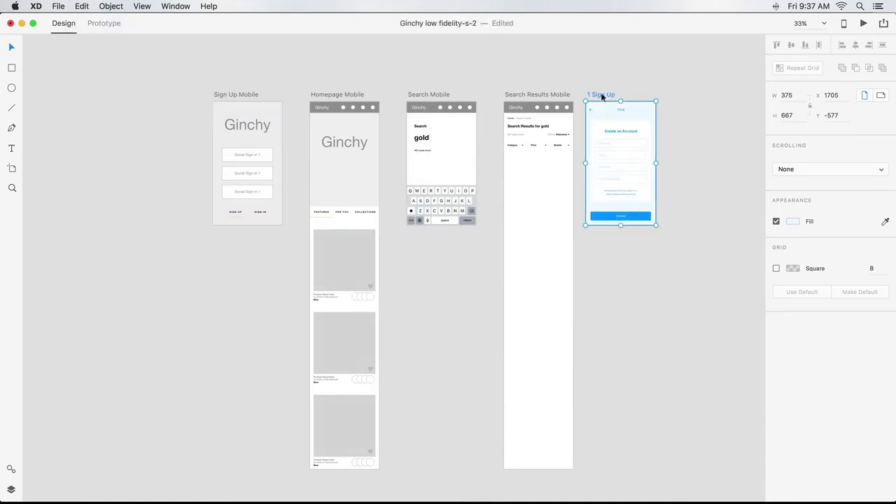
# Step: Place 1 Sign Up beside Sign Up Mobile, shifting Homepage, Search and Search Results Mobile right
pyautogui.moveTo(601, 96); pyautogui.dragTo(225, 252)
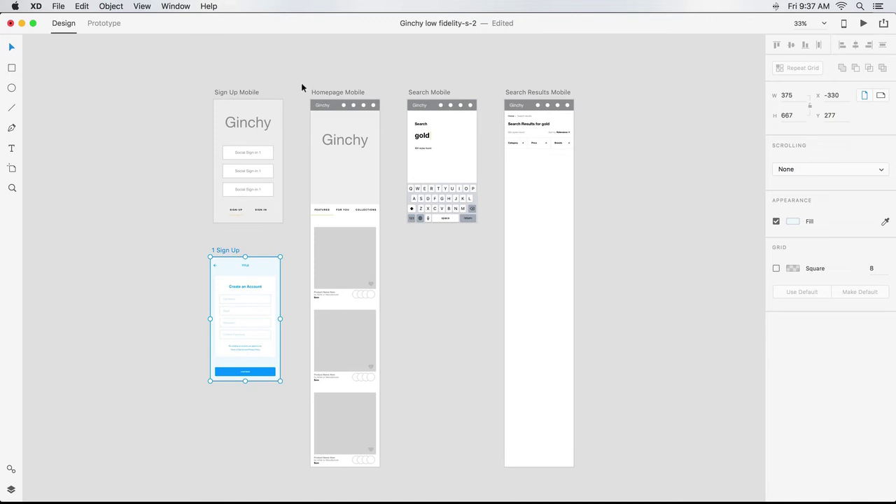
pyautogui.moveTo(303, 89); pyautogui.dragTo(548, 443)
pyautogui.moveTo(366, 94); pyautogui.dragTo(535, 90)
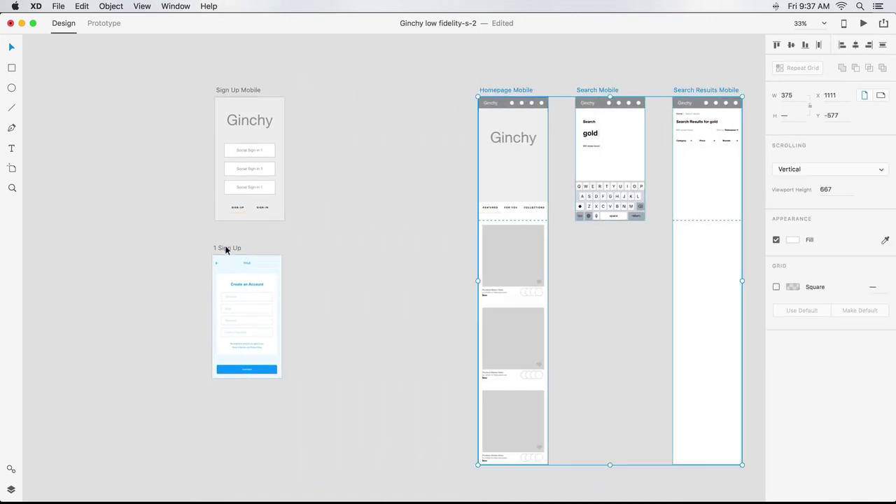
pyautogui.moveTo(226, 247); pyautogui.dragTo(361, 86)
pyautogui.click(506, 89)
pyautogui.keyDown('shift'); pyautogui.click(626, 88); pyautogui.keyUp('shift')
pyautogui.keyDown('shift'); pyautogui.click(697, 93); pyautogui.keyUp('shift')
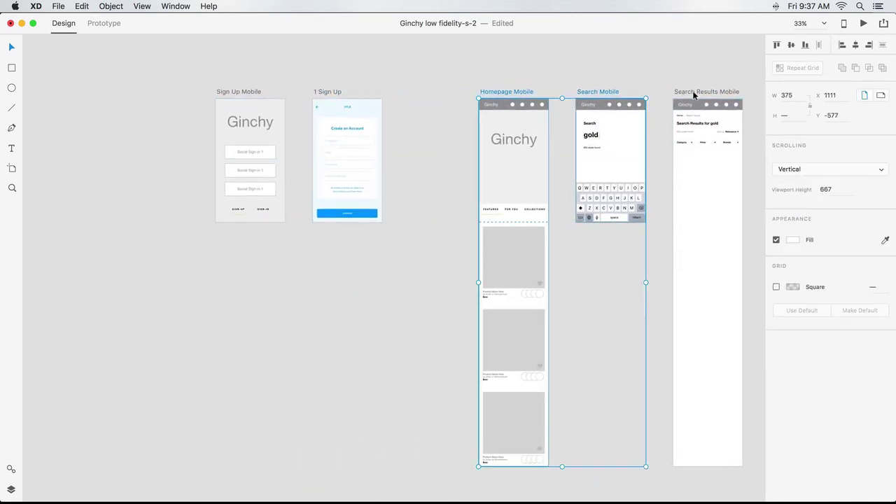
pyautogui.moveTo(697, 92); pyautogui.dragTo(619, 90)
pyautogui.click(611, 70)
pyautogui.hscroll(5, 601, 70)
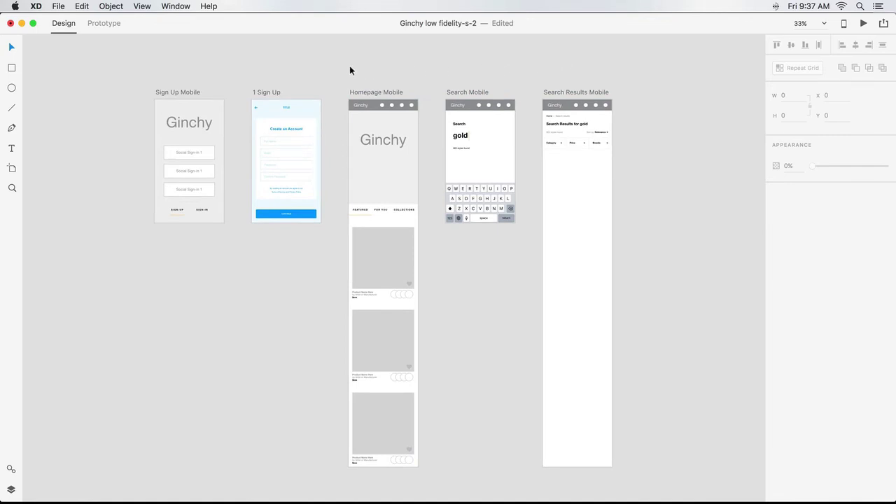
# Step: Add 1 Sign Up's colours to Assets and change the blue swatch to dark teal
pyautogui.click(276, 91)
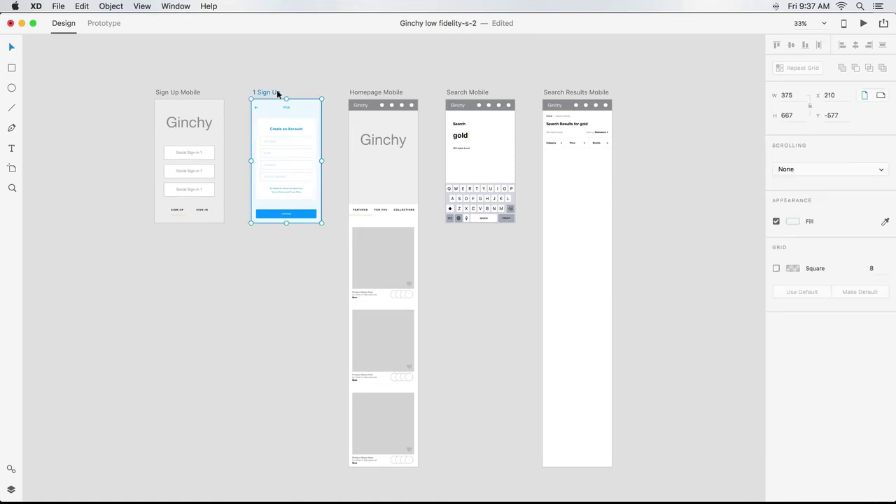
pyautogui.click(12, 469)
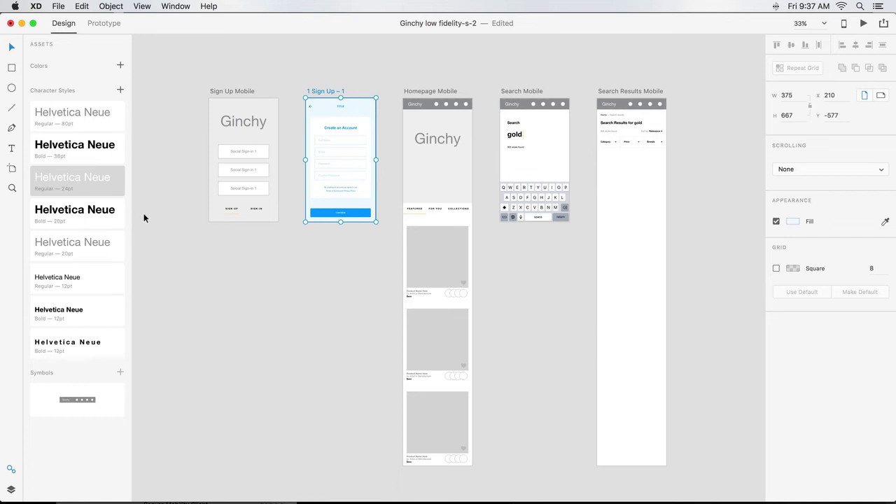
pyautogui.click(120, 67)
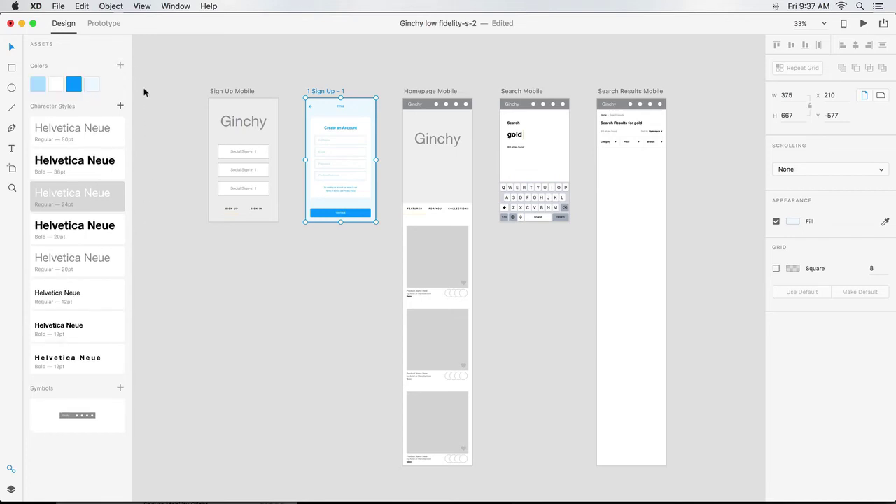
pyautogui.rightClick(76, 89)
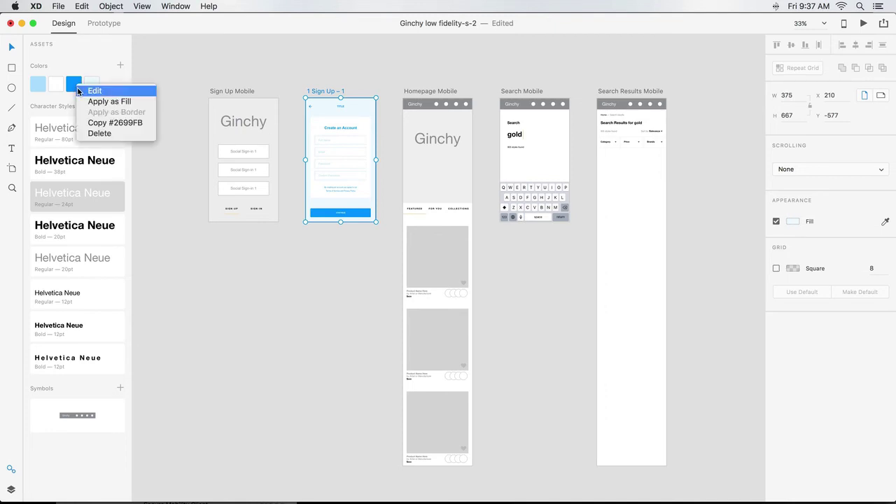
pyautogui.click(93, 91)
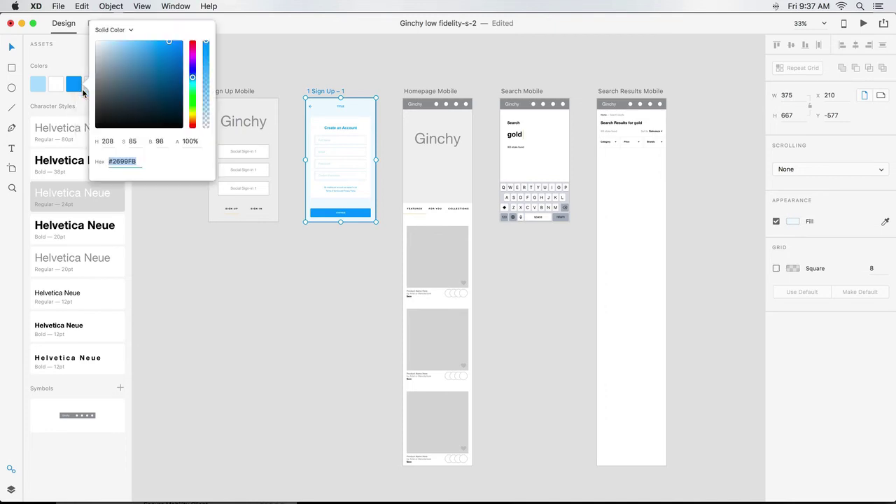
pyautogui.moveTo(193, 79); pyautogui.dragTo(171, 84)
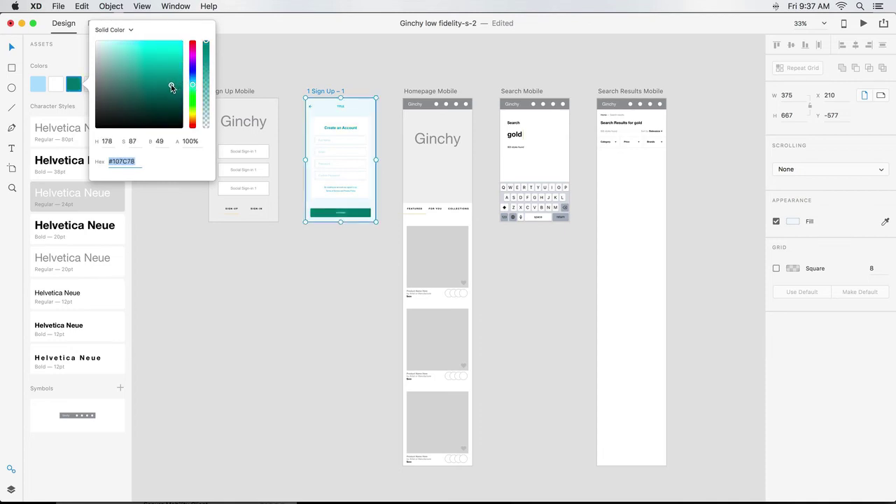
pyautogui.click(234, 79)
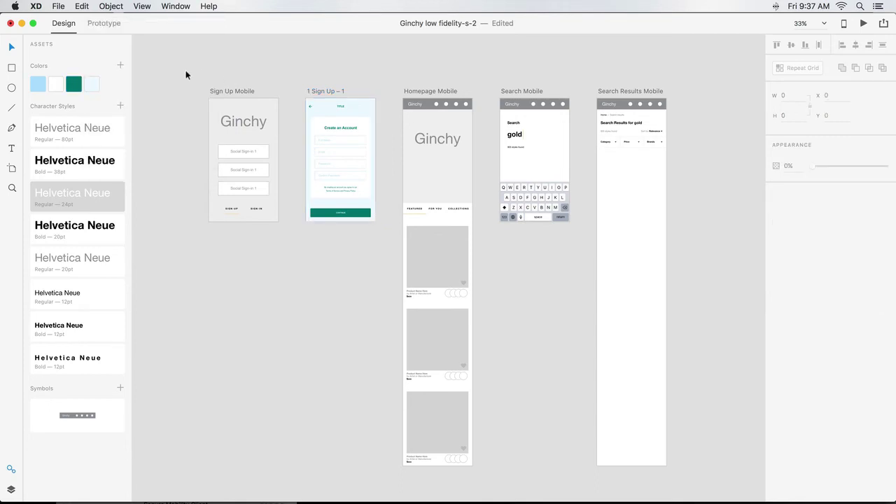
# Step: Delete all four saved colour swatches from the Assets panel
pyautogui.click(40, 84)
pyautogui.keyDown('shift'); pyautogui.click(89, 85); pyautogui.keyUp('shift')
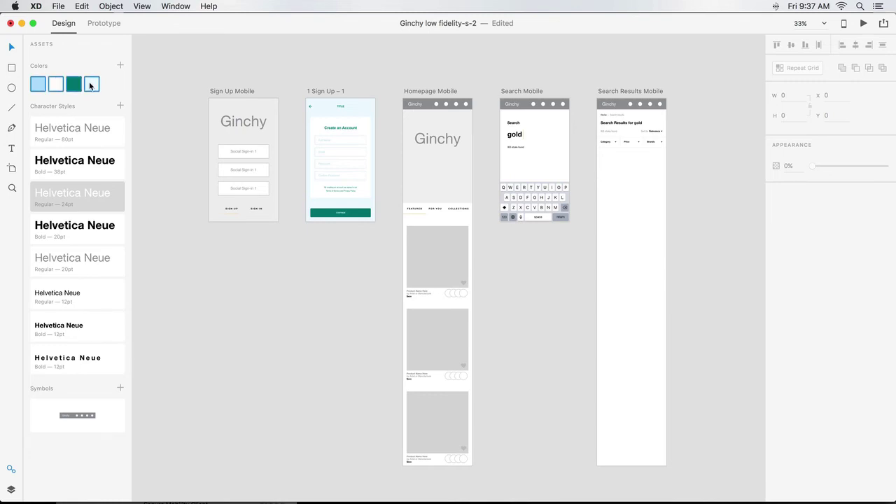
pyautogui.rightClick(89, 86)
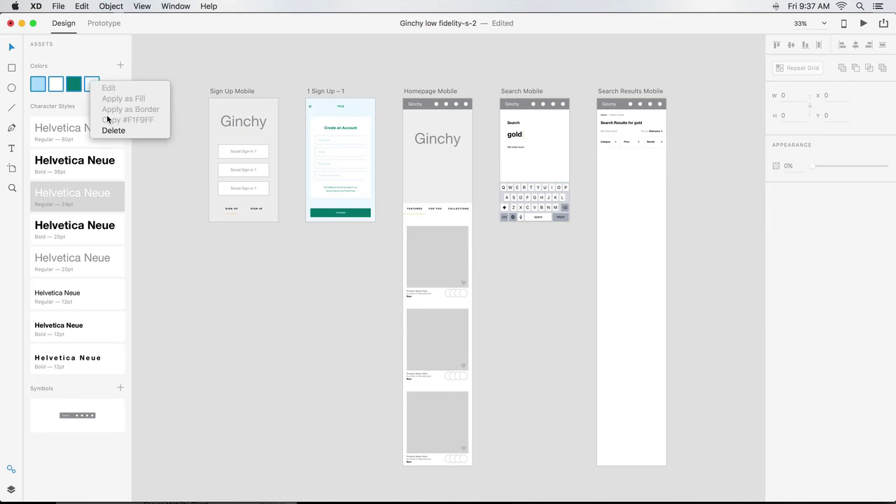
pyautogui.click(141, 130)
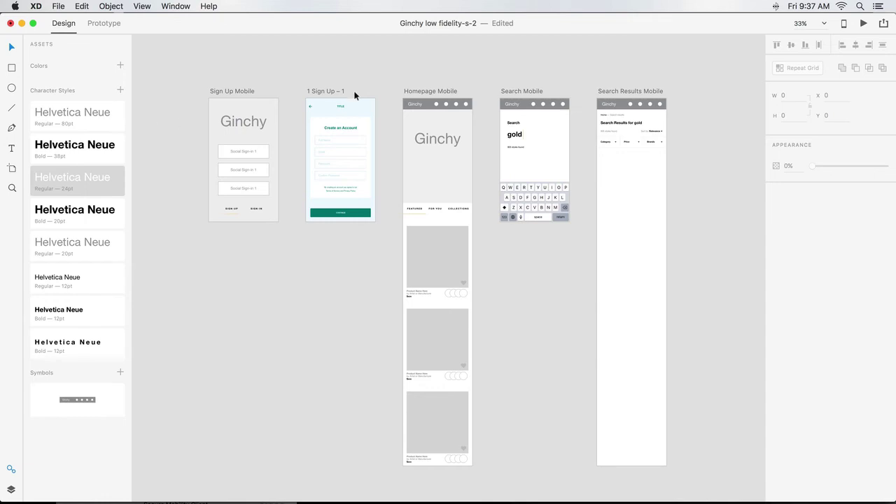
# Step: Add the homepage's colours to Assets, then fill the sign-up artboard light grey and CONTINUE grey
pyautogui.click(429, 91)
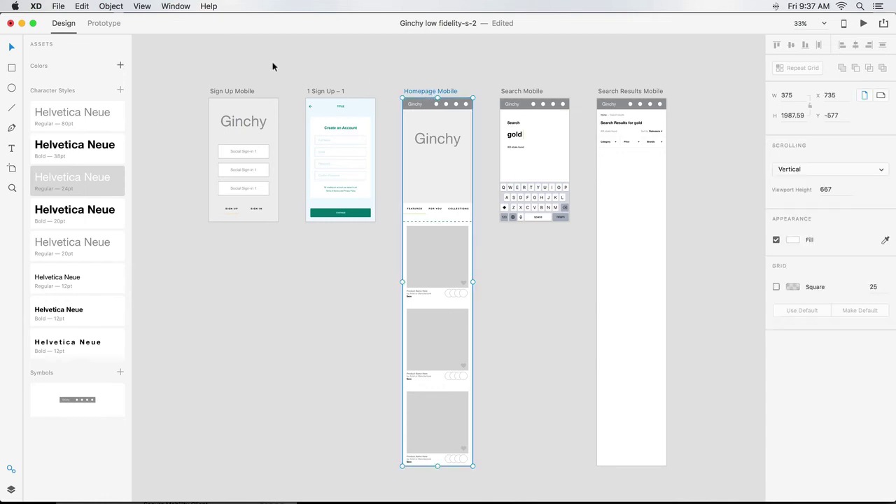
pyautogui.click(120, 66)
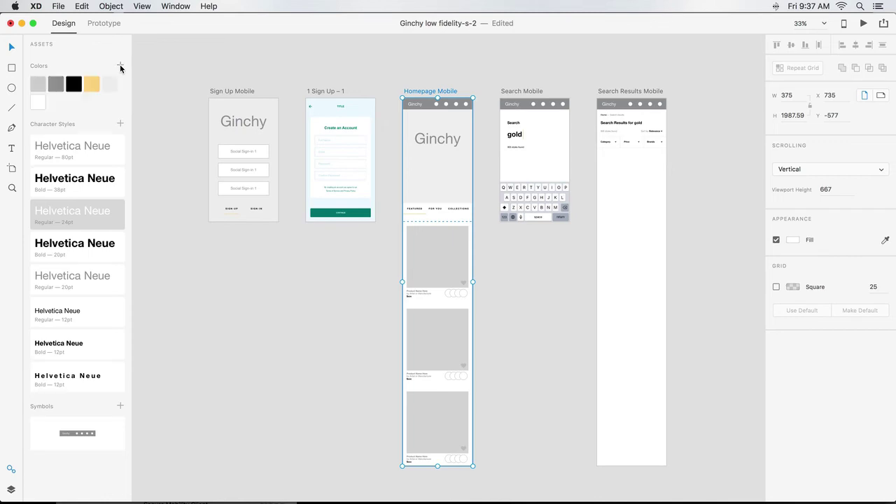
pyautogui.click(322, 90)
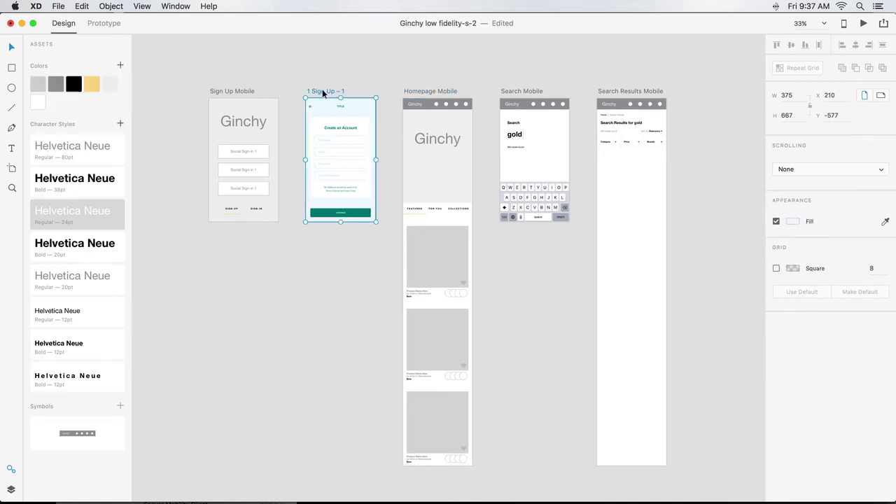
pyautogui.click(110, 84)
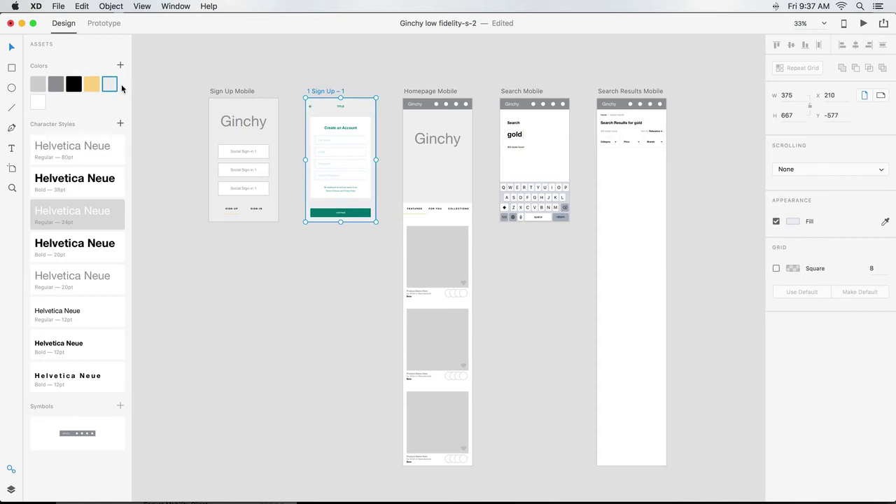
pyautogui.press('super+equal')
pyautogui.scroll(3, 334, 218)
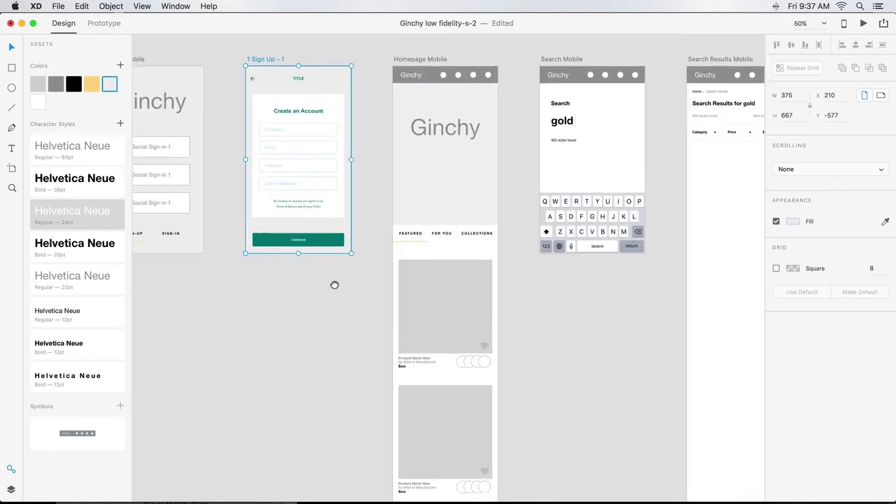
pyautogui.click(271, 248)
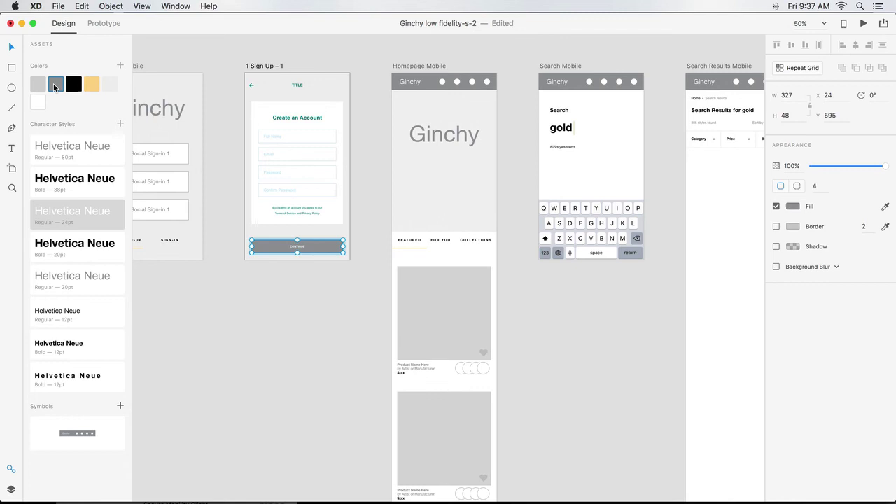
pyautogui.click(54, 84)
pyautogui.click(229, 131)
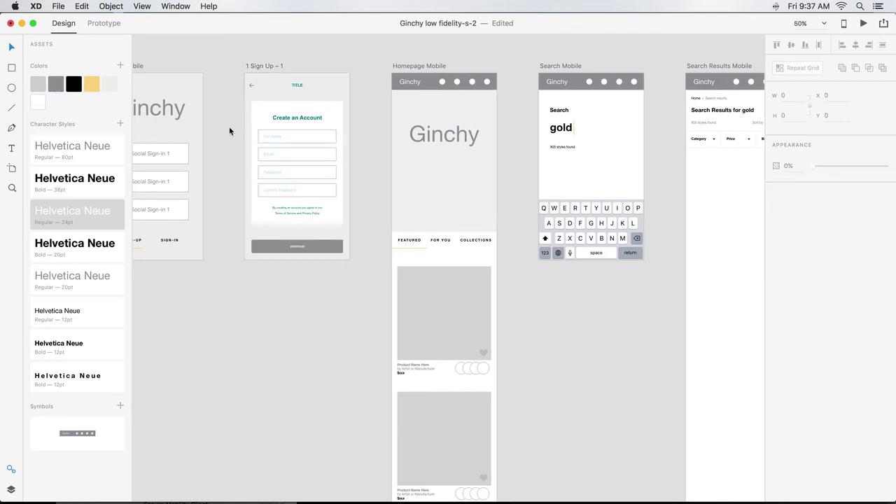
# Step: Apply Helvetica Neue Regular 20pt to the form placeholders and 12pt to the terms text
pyautogui.doubleClick(295, 119)
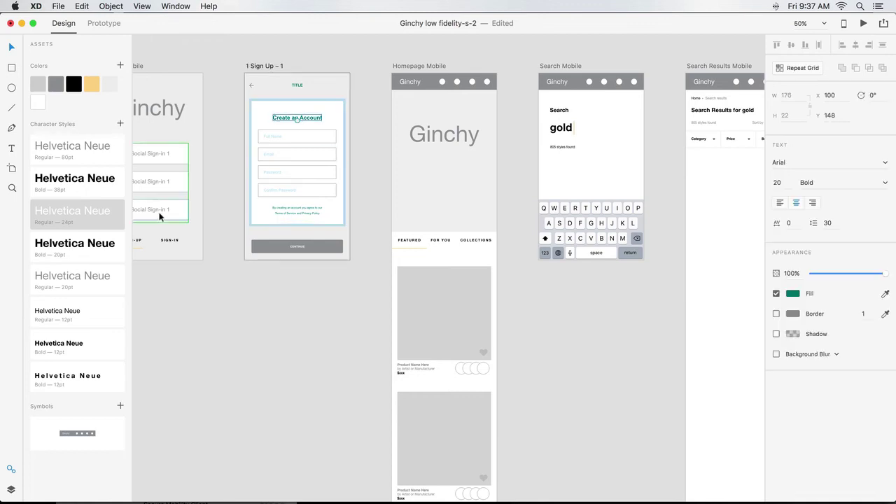
pyautogui.click(272, 137)
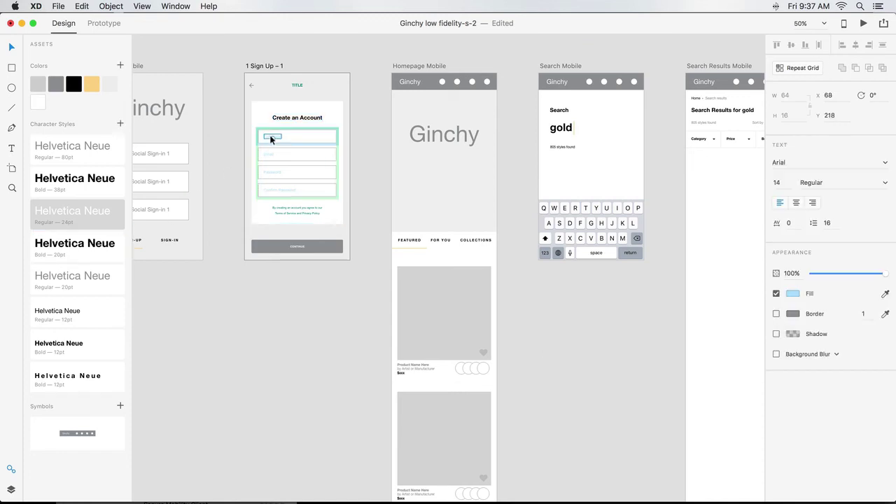
pyautogui.click(96, 280)
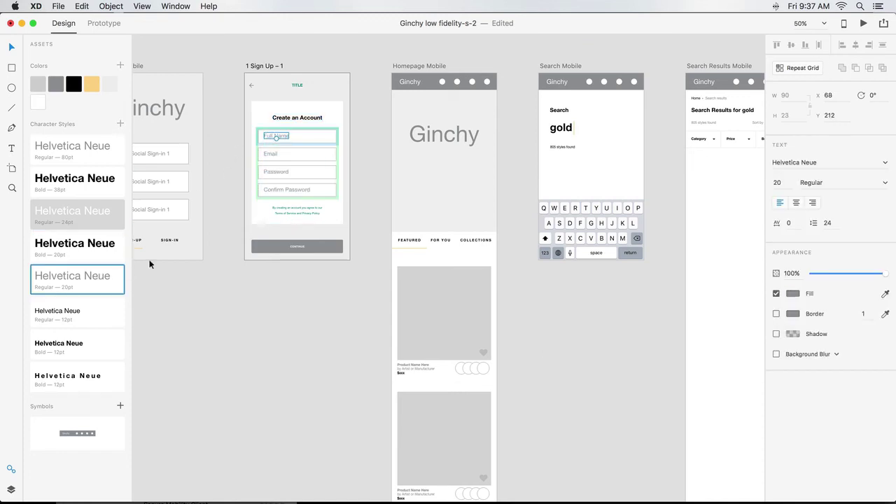
pyautogui.click(288, 212)
pyautogui.doubleClick(288, 211)
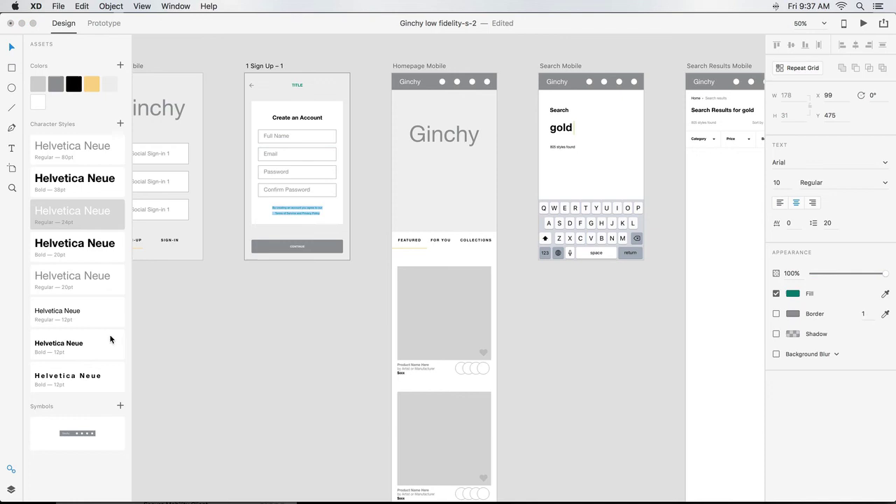
pyautogui.click(90, 319)
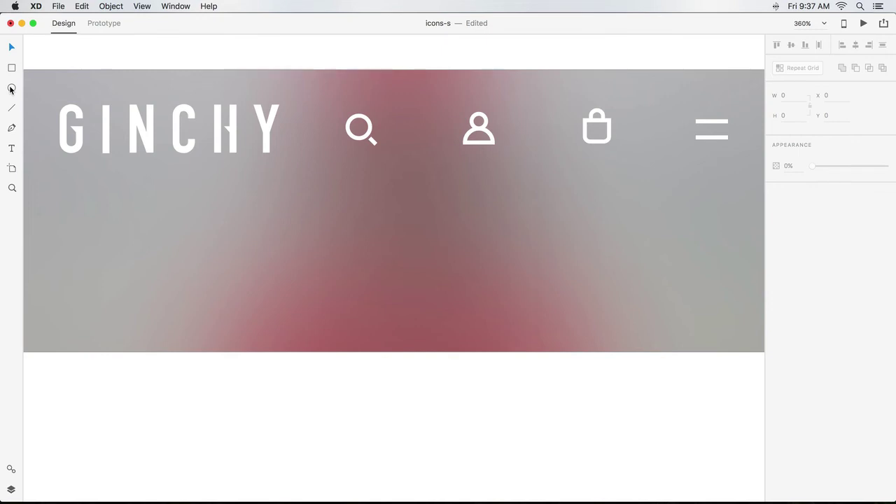
# Step: Draw a small white circle below the search icon
pyautogui.click(12, 88)
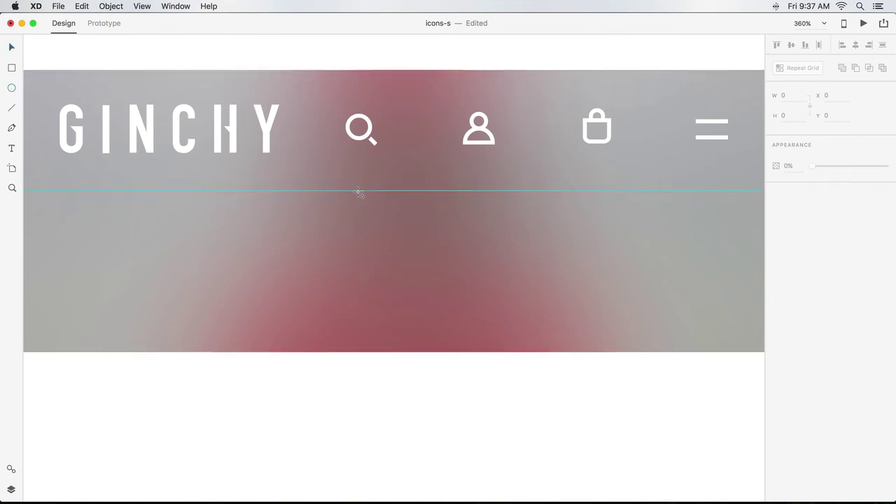
pyautogui.moveTo(359, 191)
pyautogui.mouseDown()
pyautogui.moveTo(383, 219)
pyautogui.moveTo(378, 205)
pyautogui.mouseUp()
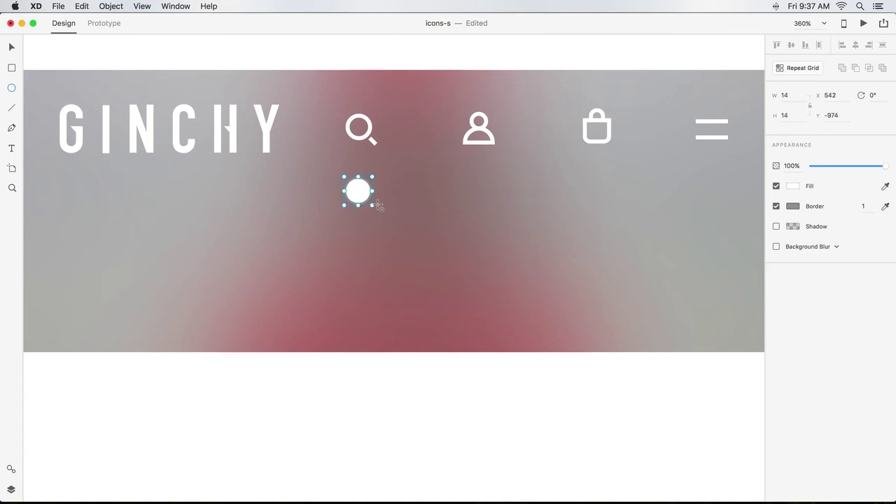
pyautogui.press('Escape')
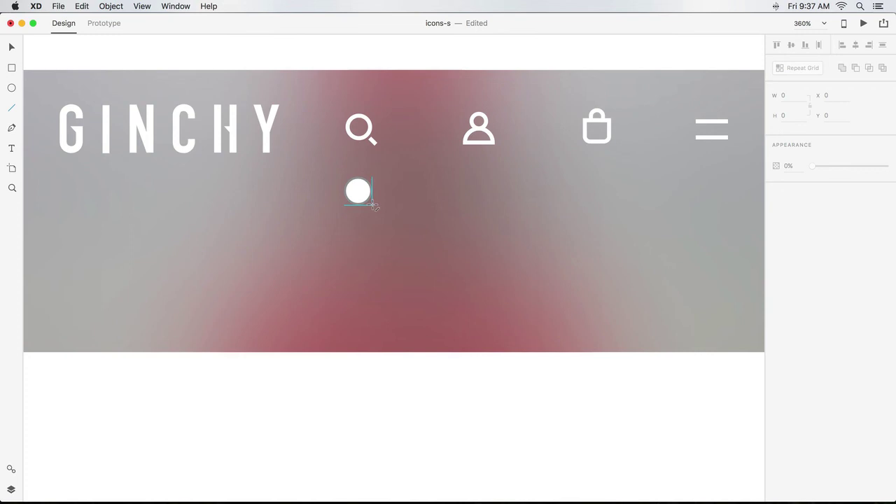
# Step: Draw a short handle line at the circle's lower right, nudged up one pixel
pyautogui.moveTo(372, 204)
pyautogui.mouseDown()
pyautogui.moveTo(386, 215)
pyautogui.moveTo(378, 210)
pyautogui.mouseUp()
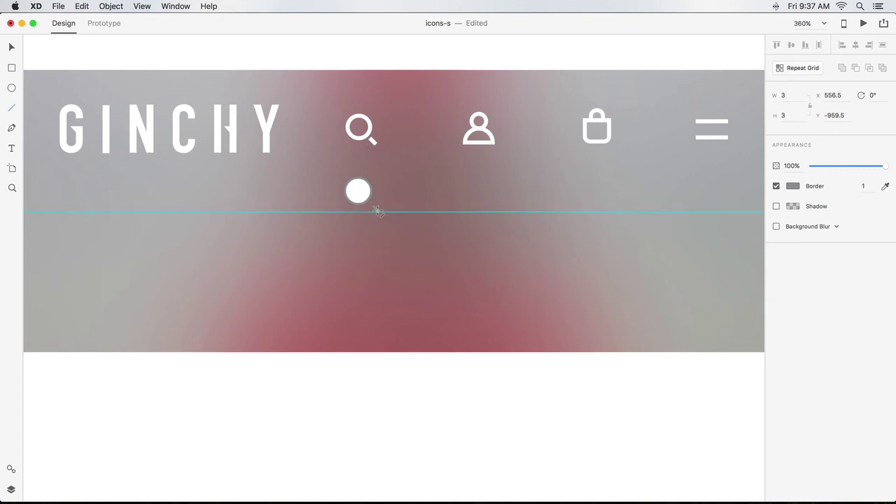
pyautogui.moveTo(377, 211); pyautogui.dragTo(377, 210)
pyautogui.press('Up')
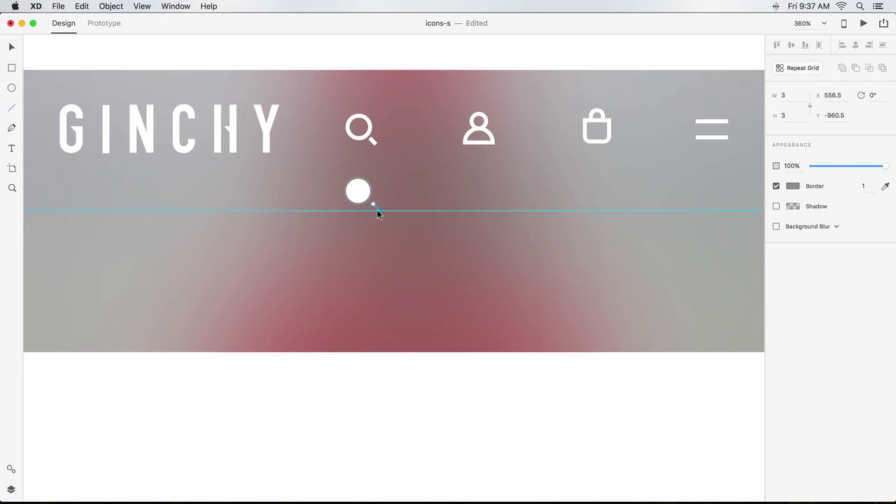